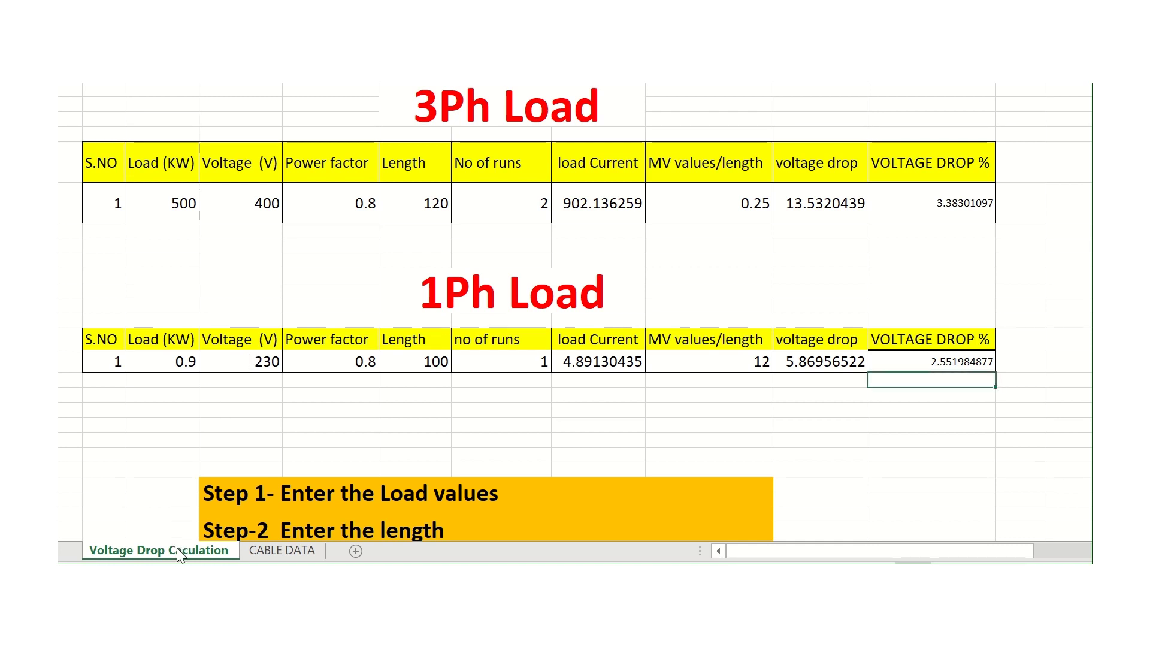
- Look over the cable data sheet, and check the 3Ph load's number of runs and voltage drop percentage in the calculation sheet
left_click(301, 554)
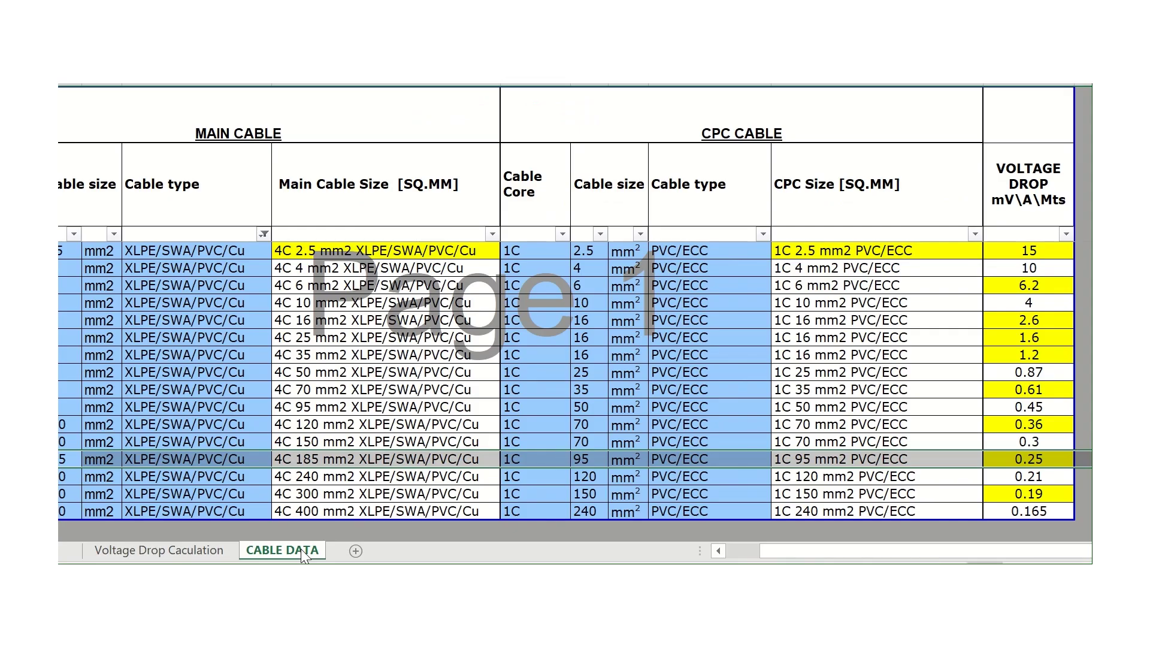
left_click(198, 556)
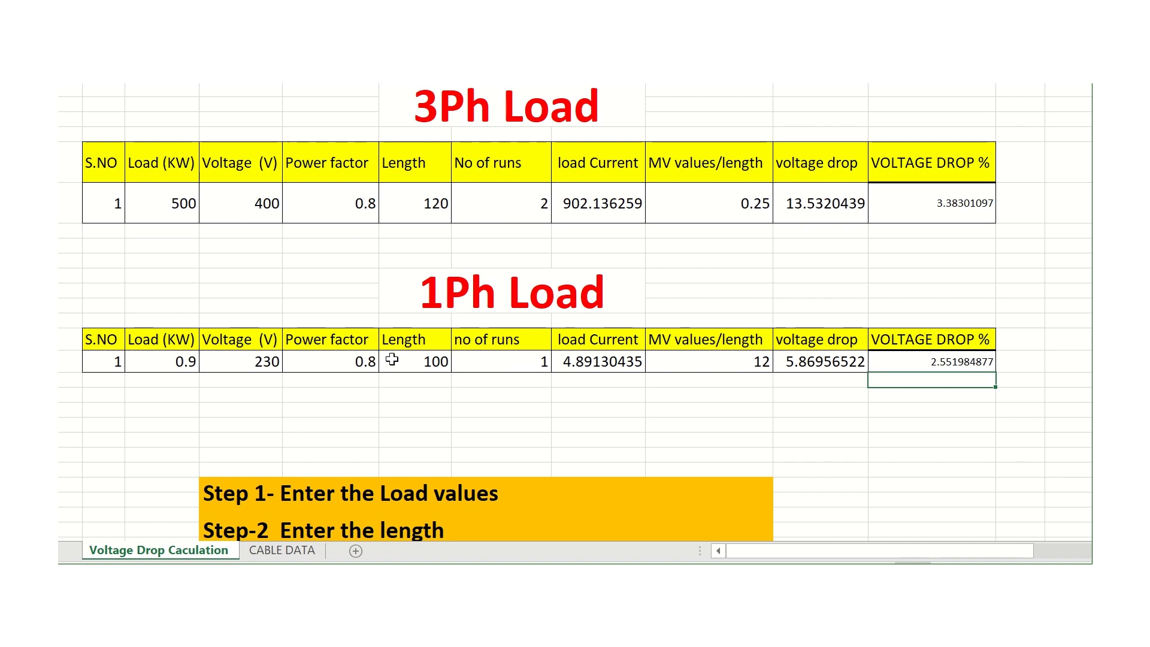
left_click(760, 249)
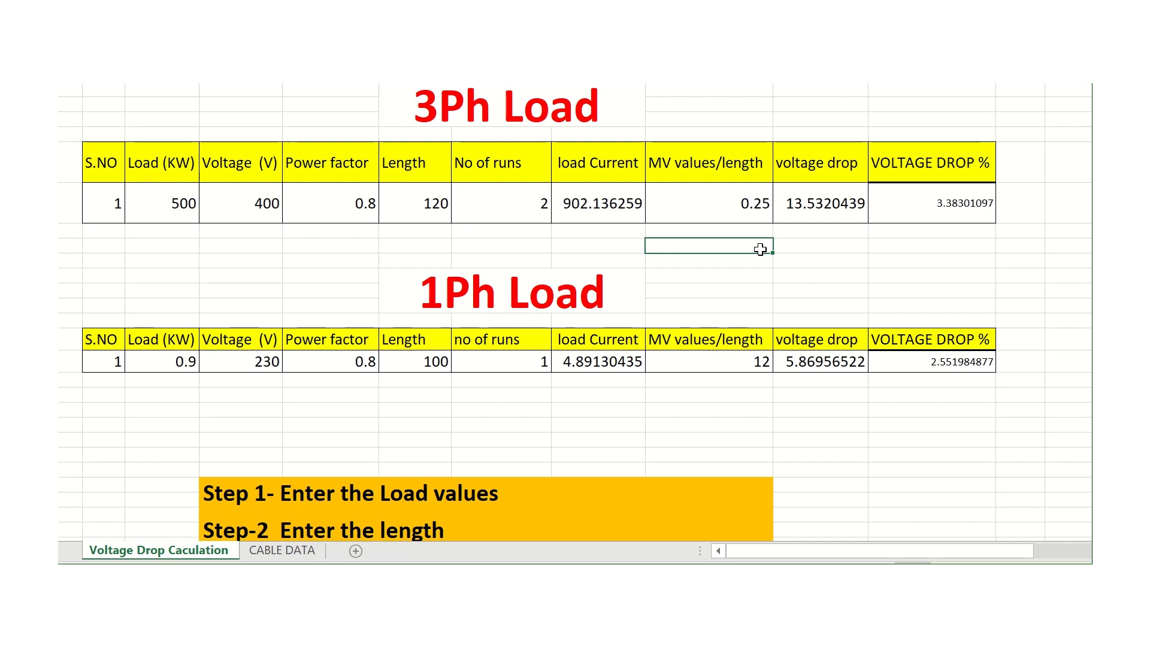
left_click(519, 205)
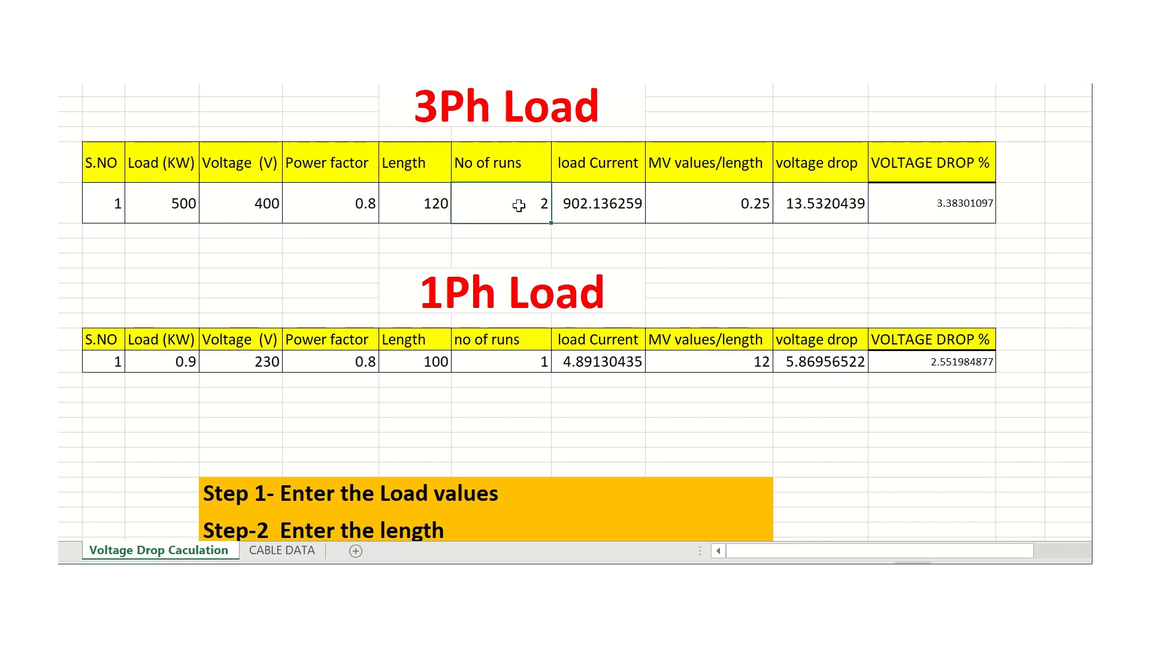
left_click(914, 203)
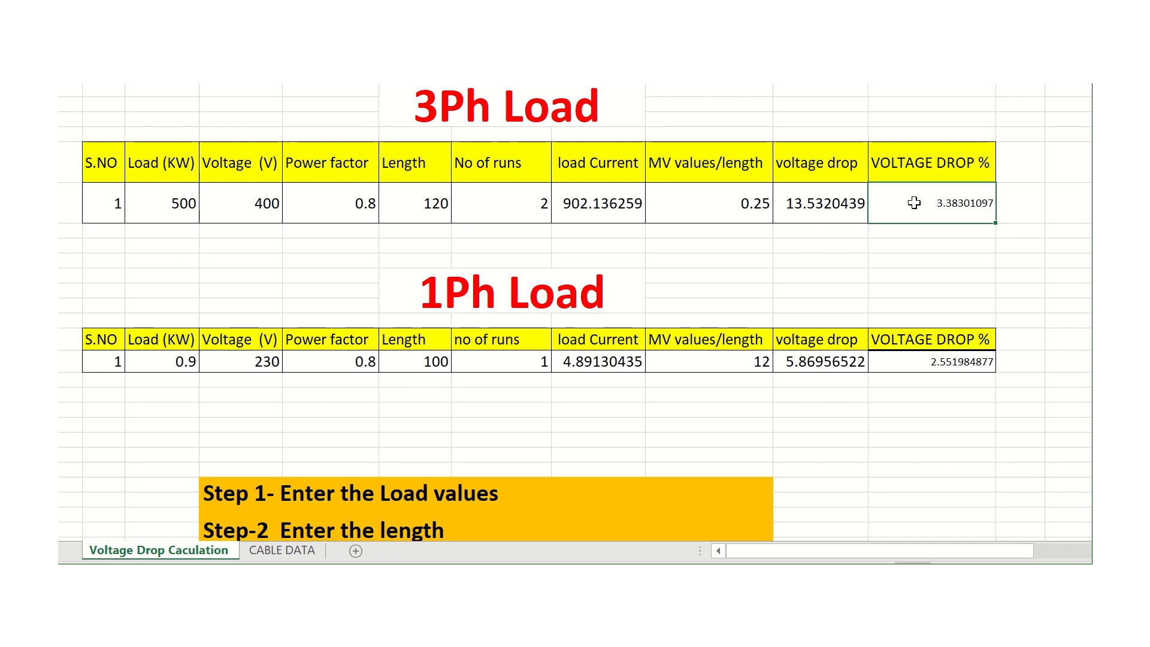
- Set the number of runs for the 3Ph load to 1
left_click(538, 203)
type("1")
left_click(711, 260)
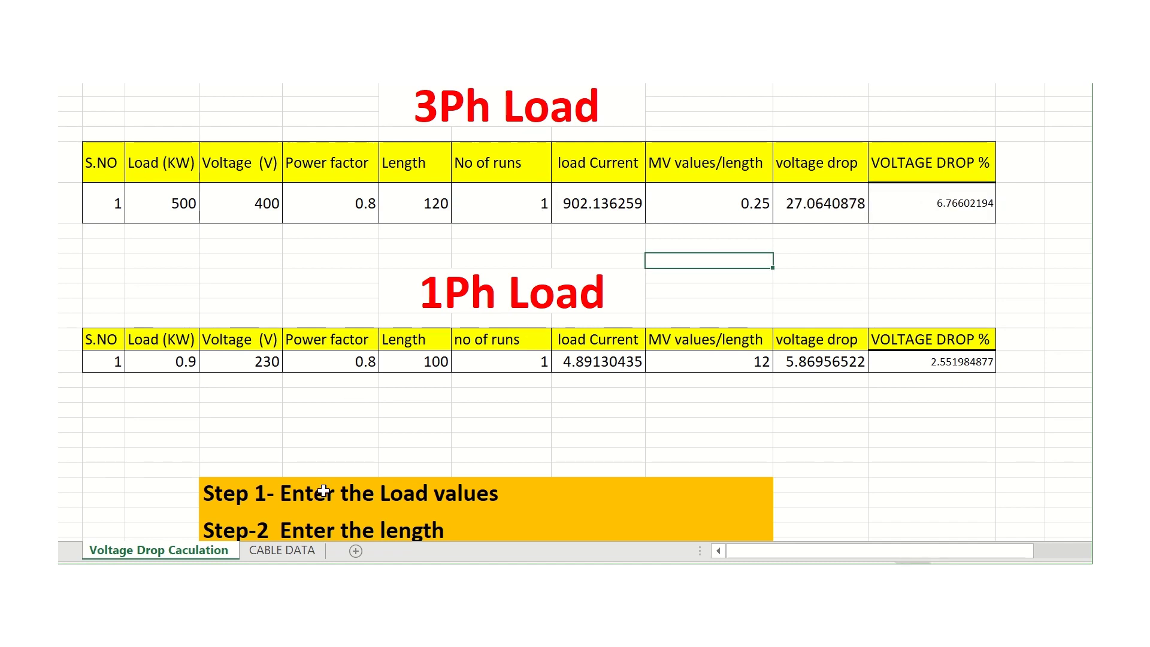
- In the CABLE DATA sheet, reset the main cable's Cable Core filter to include all values
left_click(289, 554)
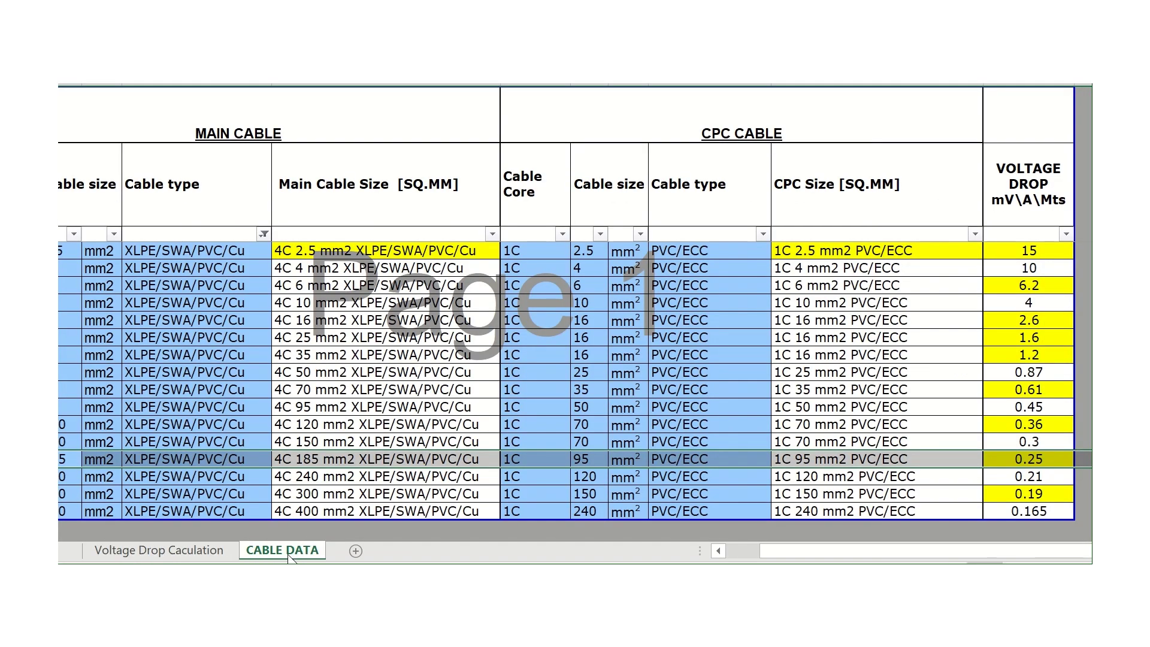
left_click_drag(801, 549, 719, 546)
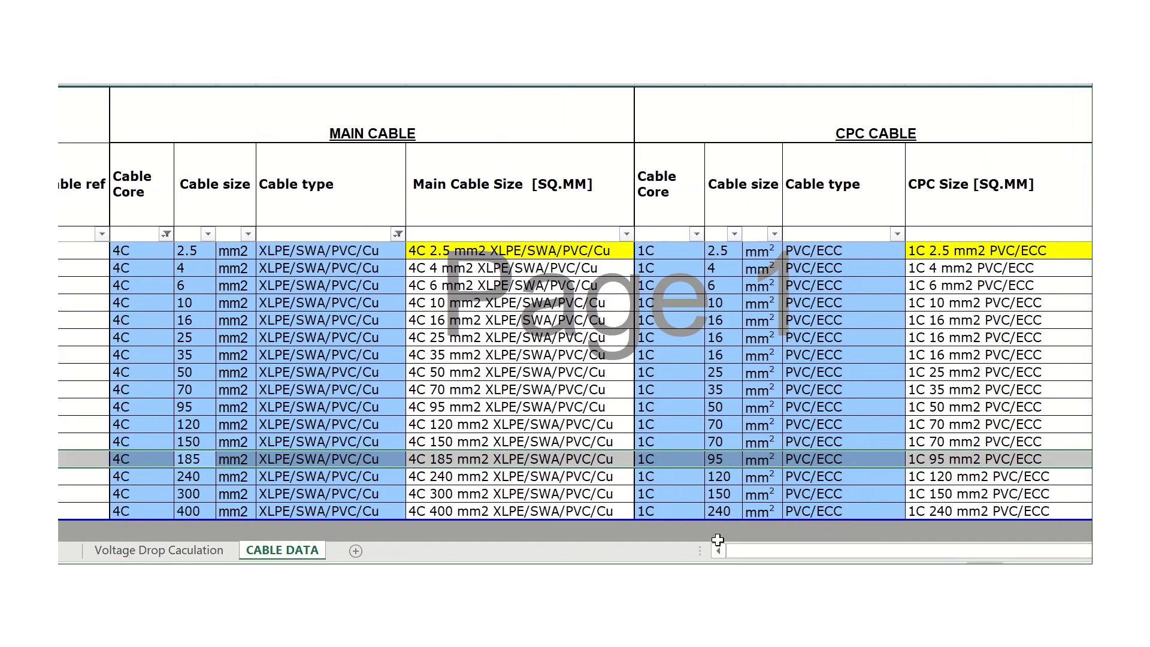
left_click(164, 237)
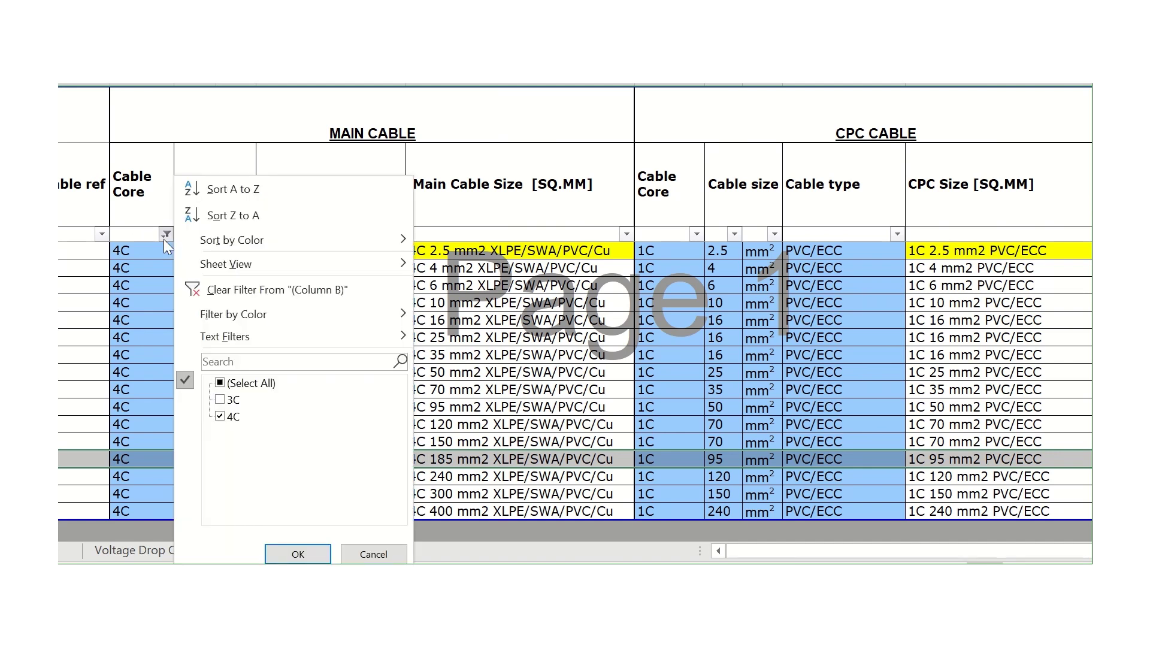
left_click(218, 383)
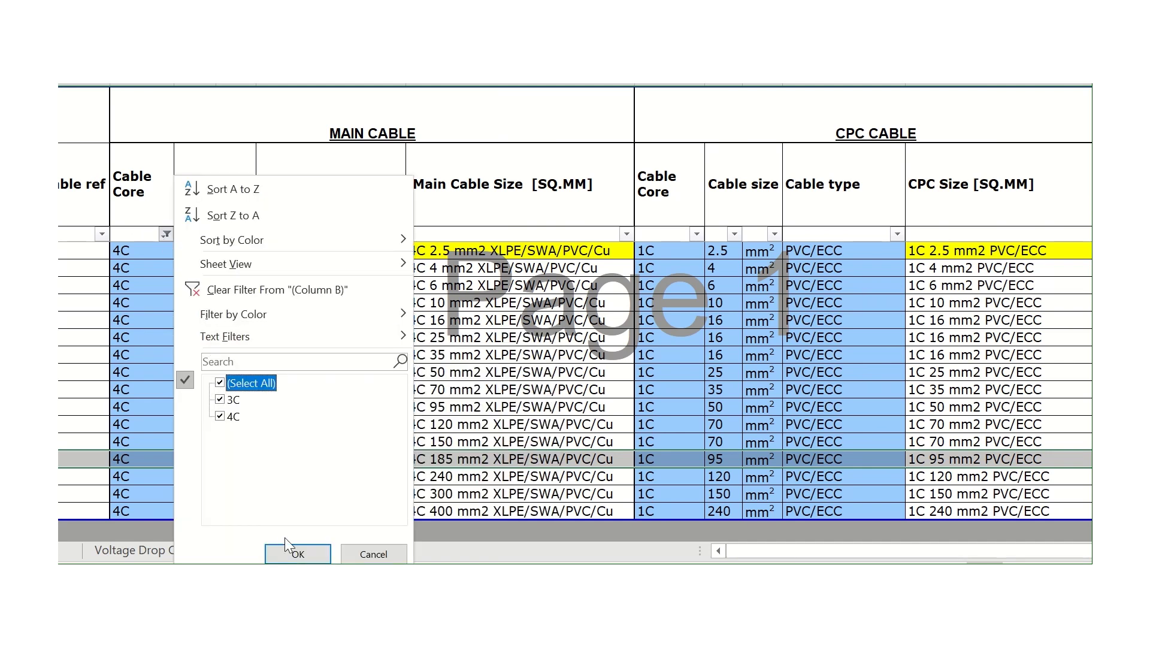
left_click(299, 556)
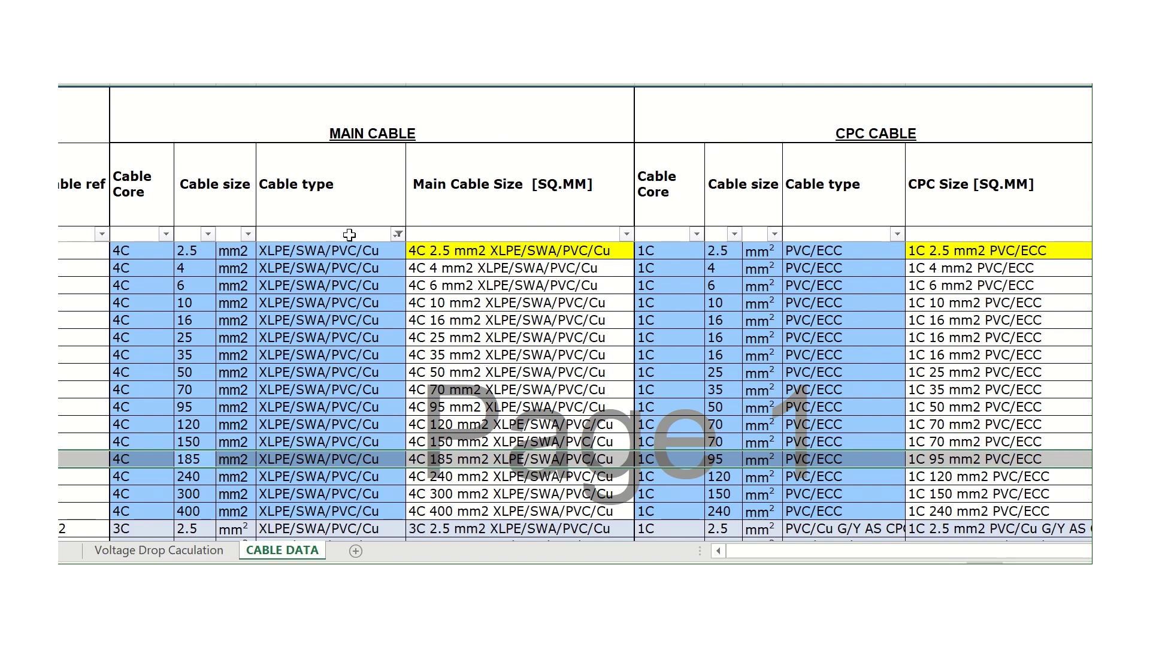
- Reset the main cable's Cable type filter to include all types
left_click(398, 233)
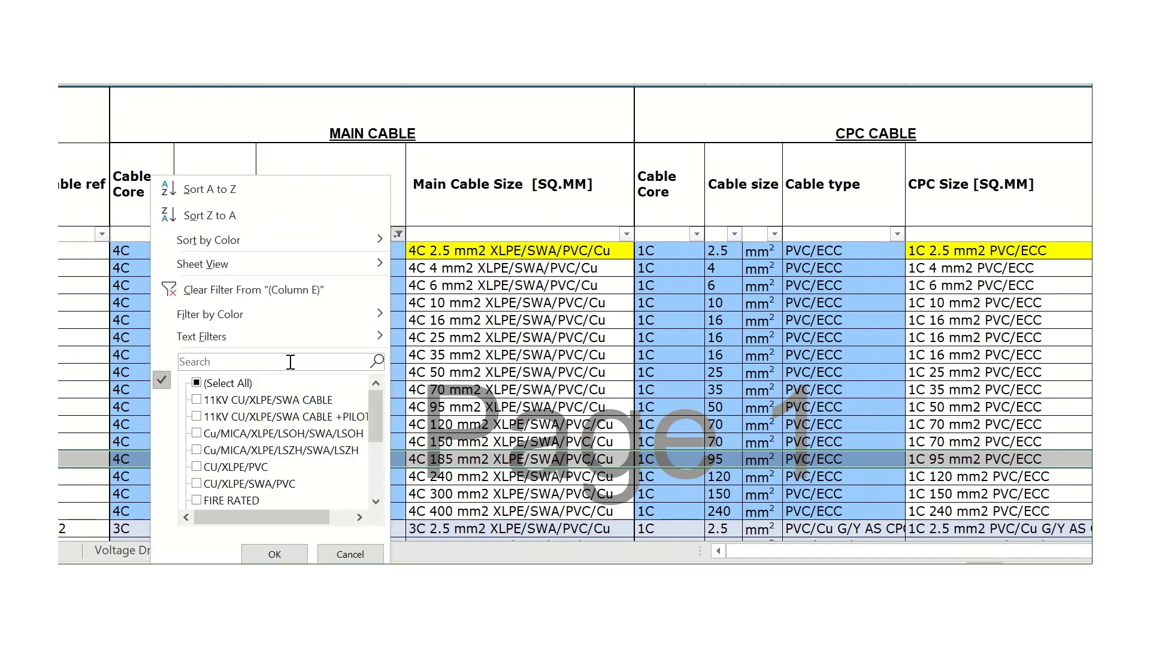
left_click(203, 387)
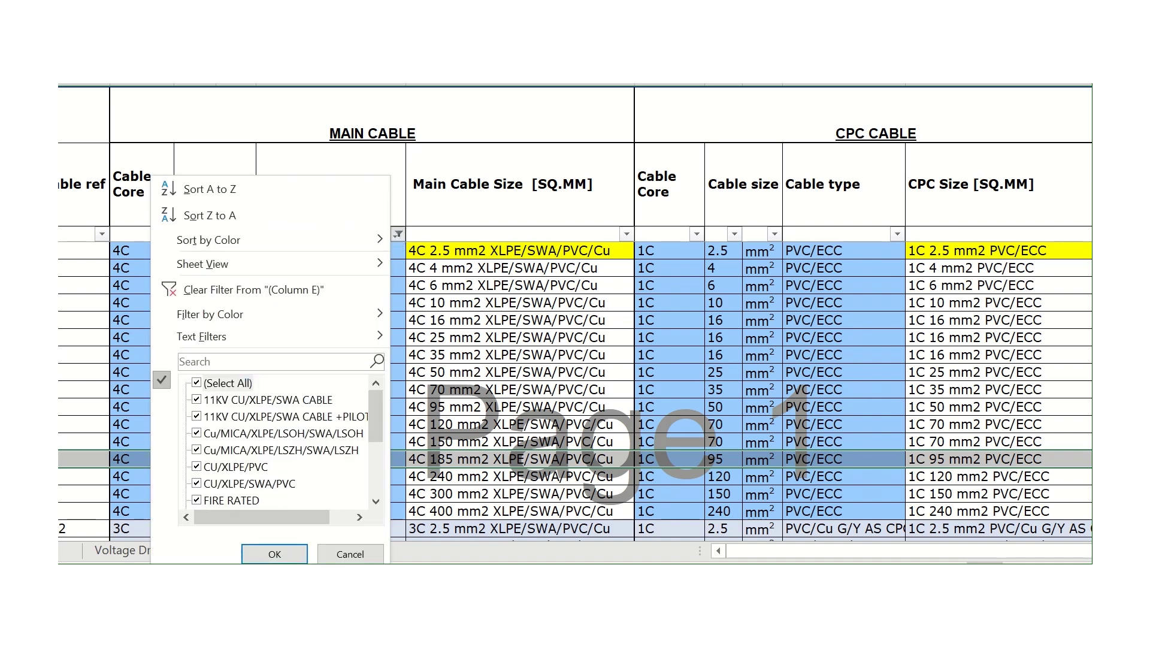
left_click(292, 555)
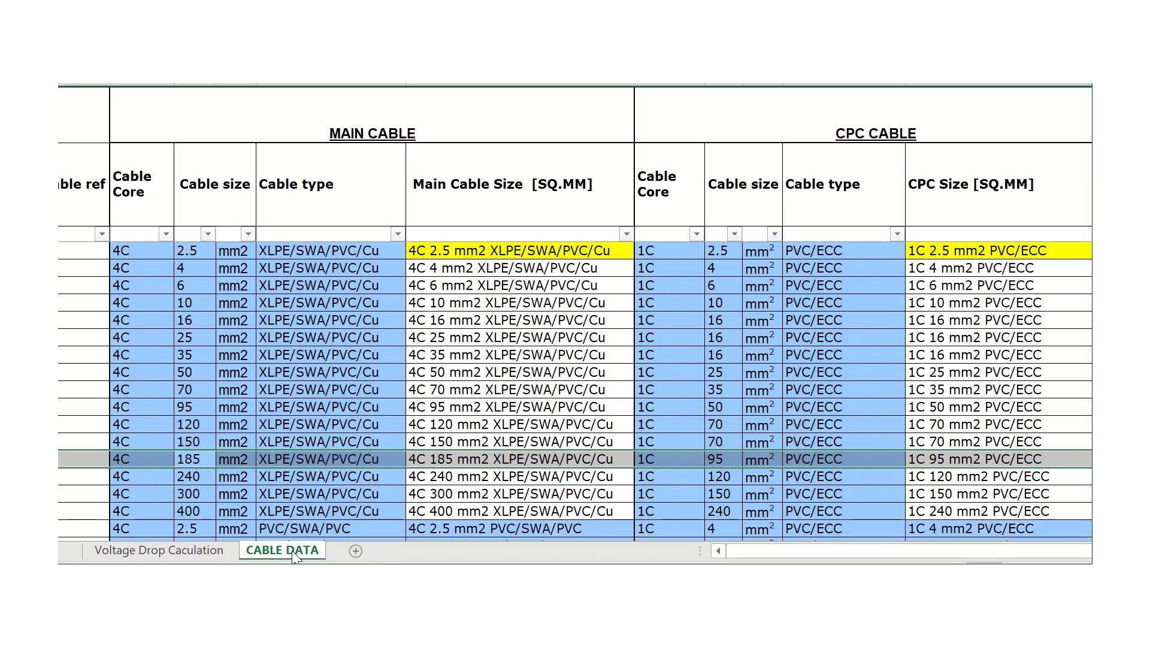
- Review the filter choices available for the main cable's core count and cable type without changing them
left_click(166, 234)
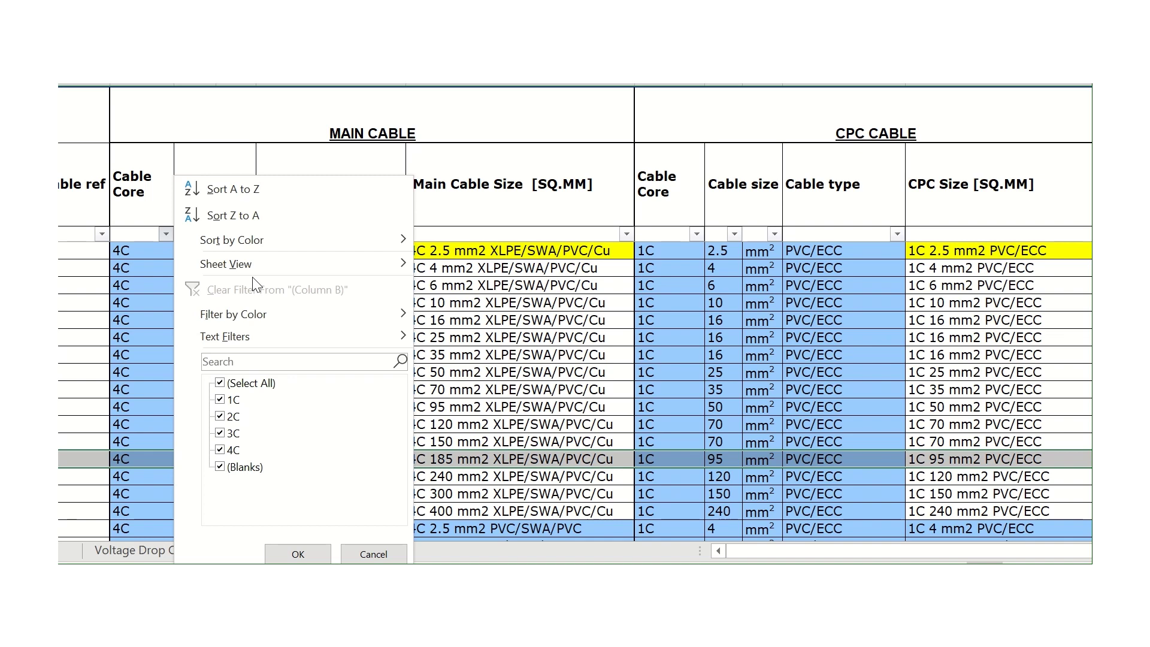
left_click(216, 118)
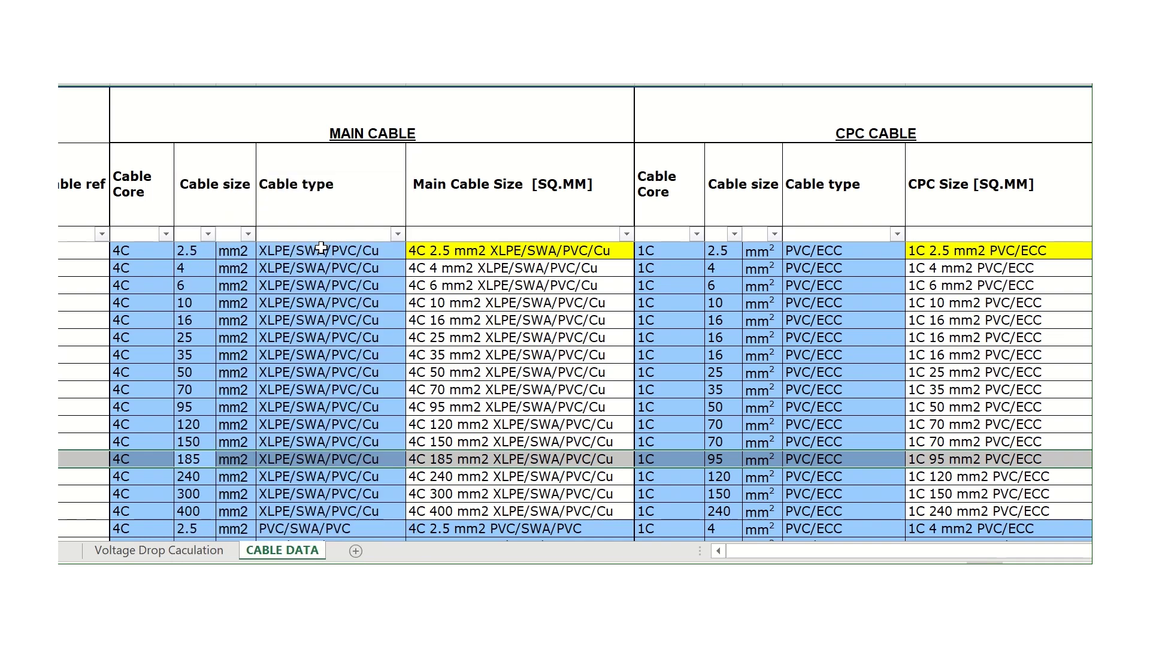
left_click(398, 234)
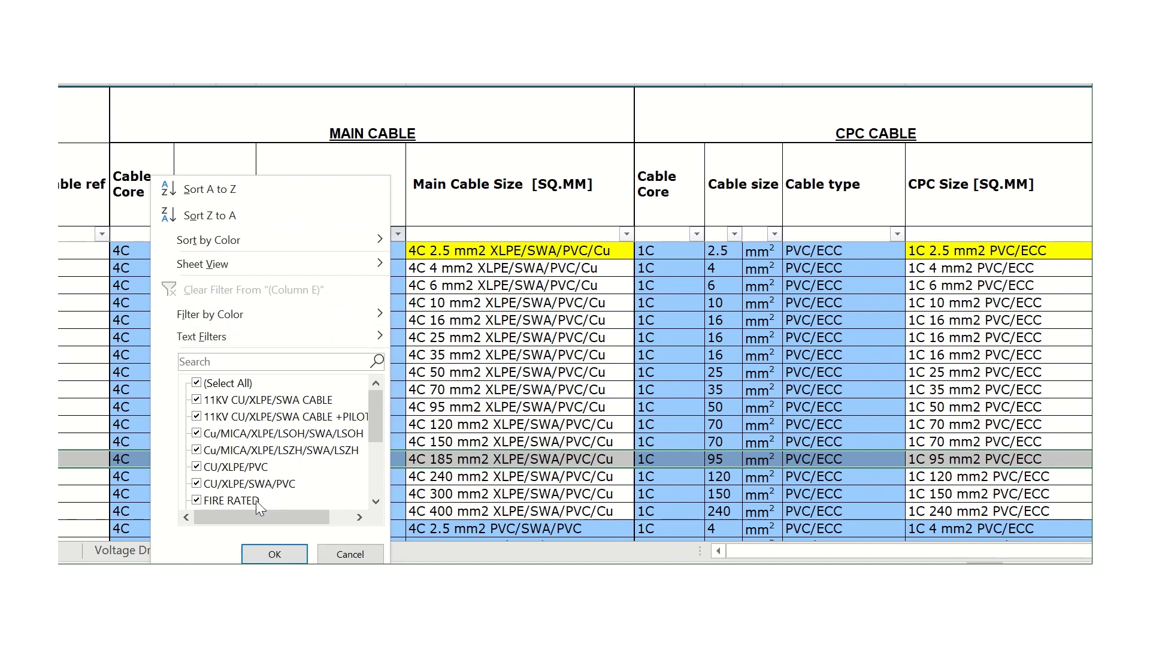
mouse_move(375, 429)
left_mouse_down()
mouse_move(382, 493)
mouse_move(387, 426)
left_mouse_up()
left_click(461, 327)
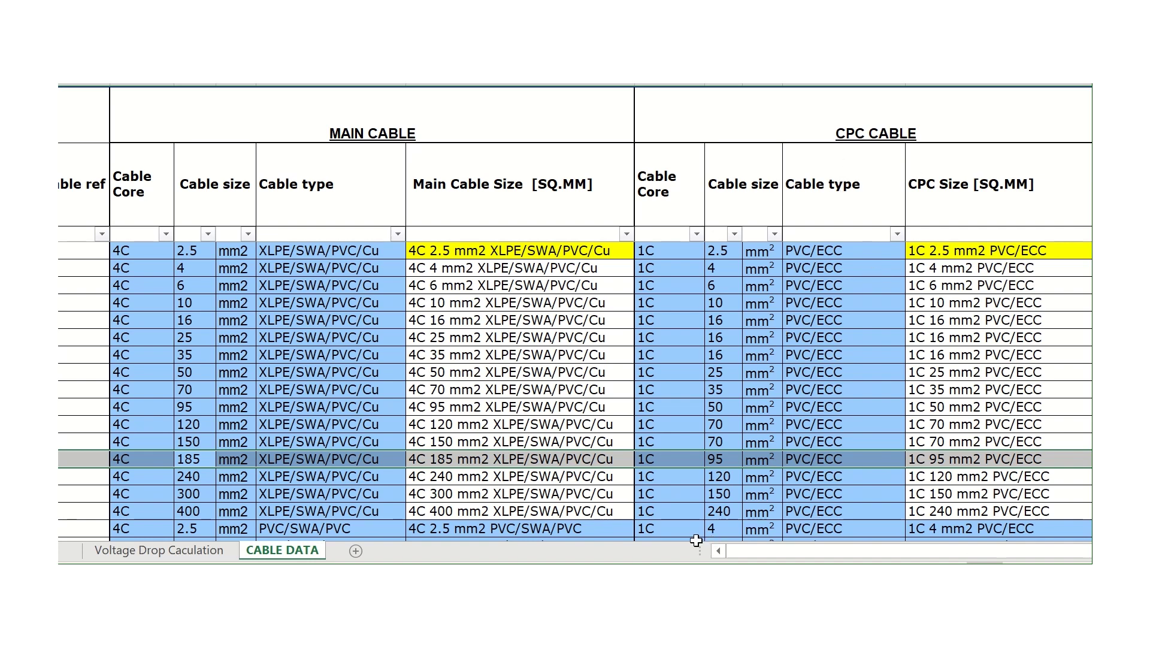
- Examine the mV/A/m voltage drop values, highlighting the 4C 185, 50 and 35 mm2 XLPE/SWA/PVC/Cu rows in turn
left_click_drag(777, 559, 869, 559)
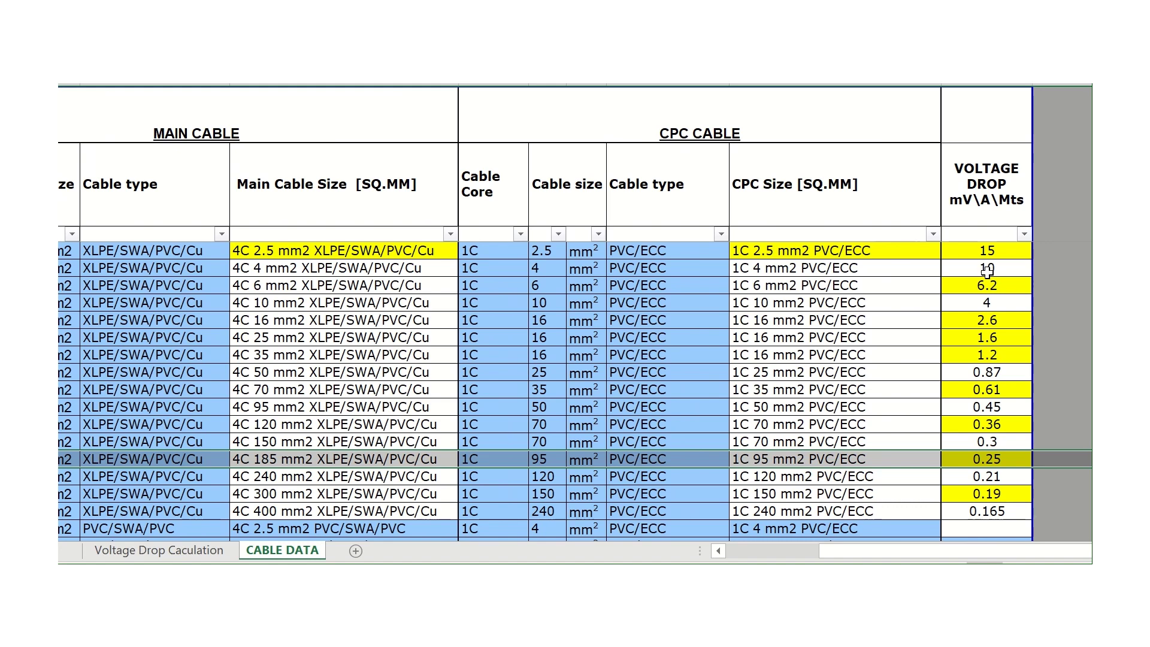
left_click_drag(871, 556, 828, 556)
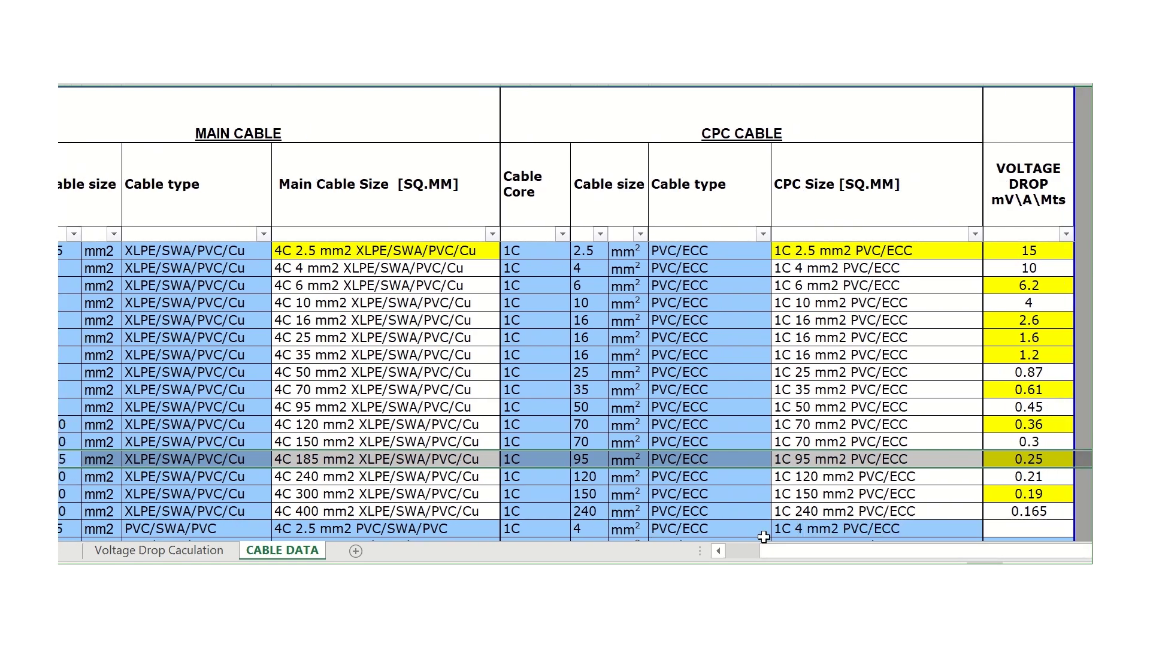
left_click_drag(783, 557, 817, 551)
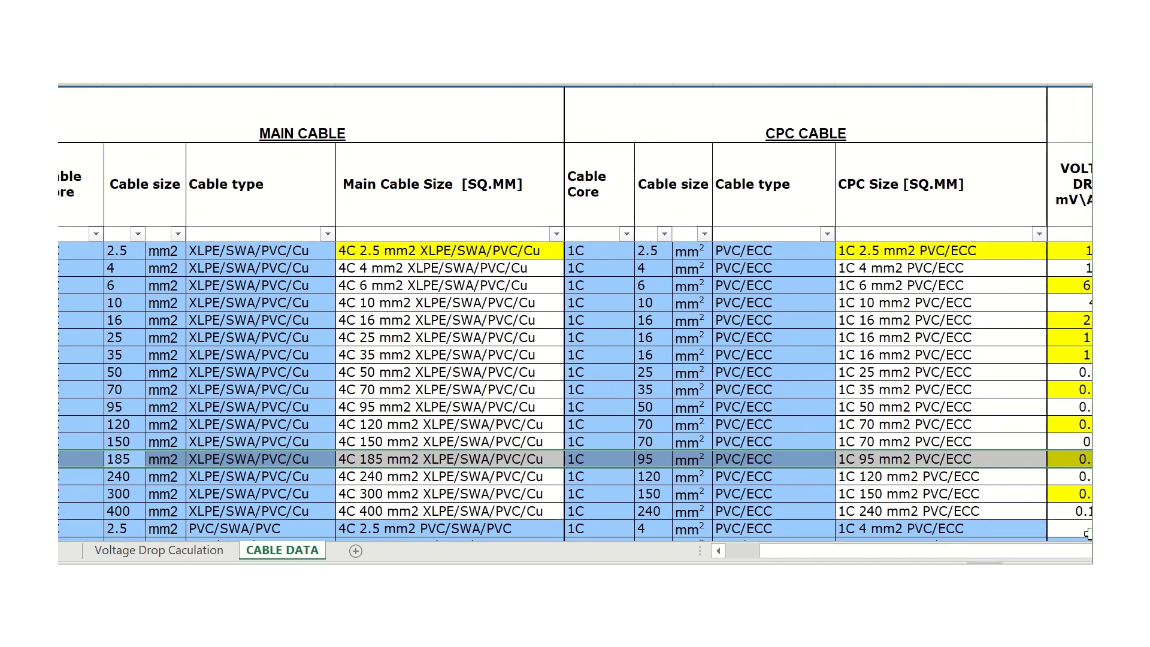
scroll(575, 312, "right", 1)
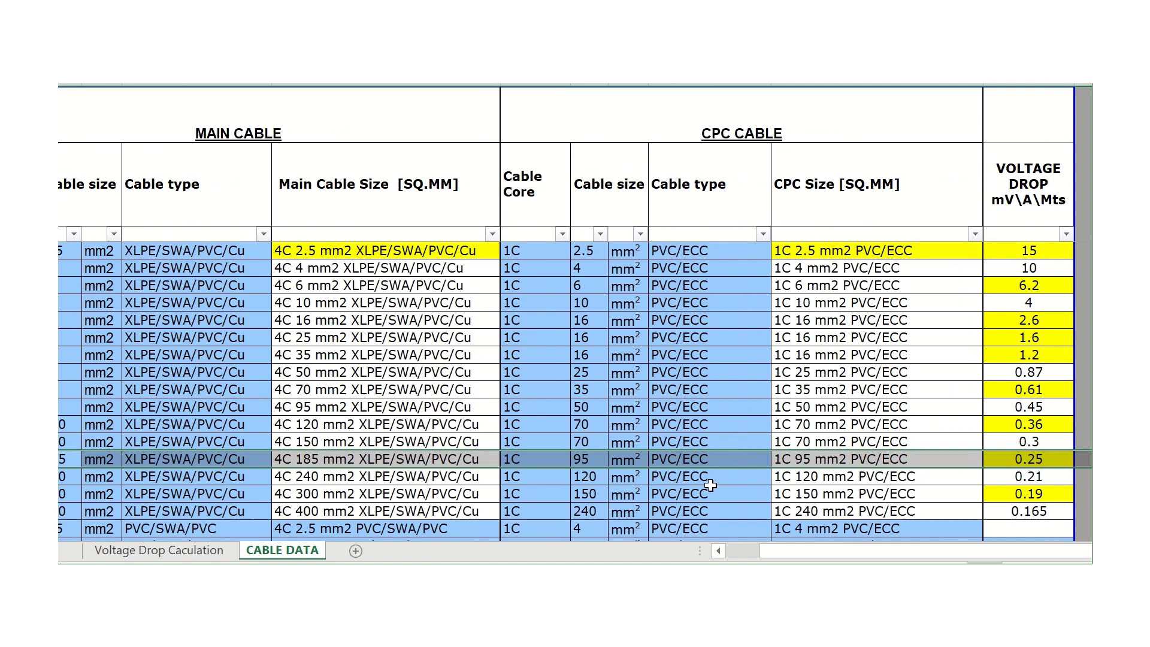
left_click(64, 457)
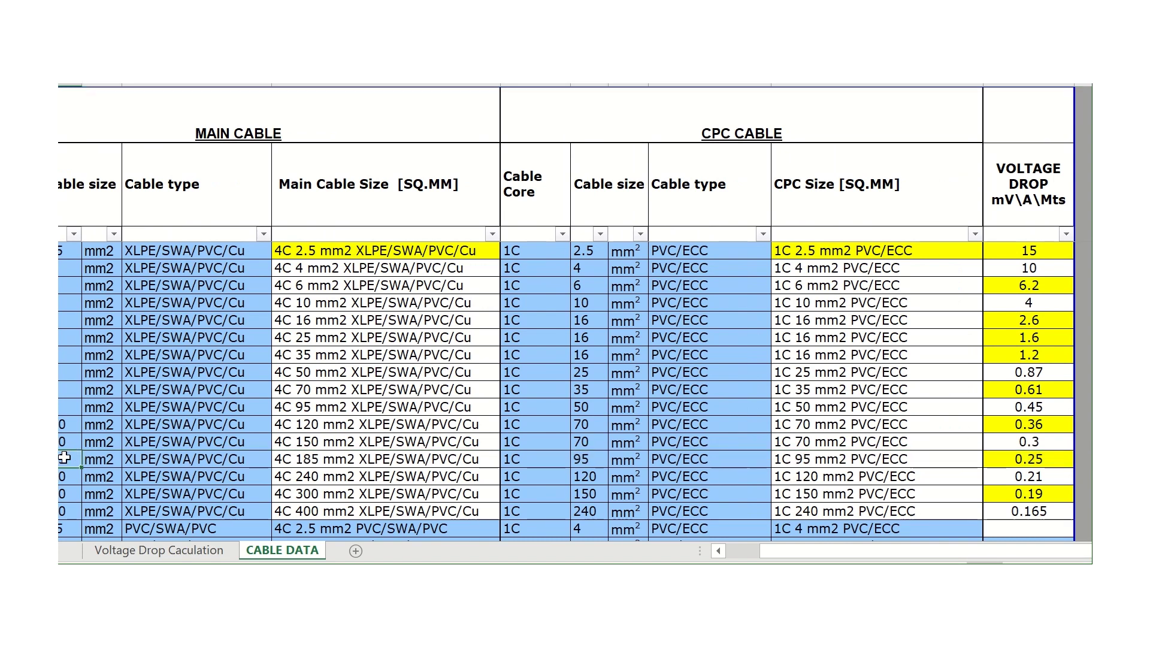
key("shift+space")
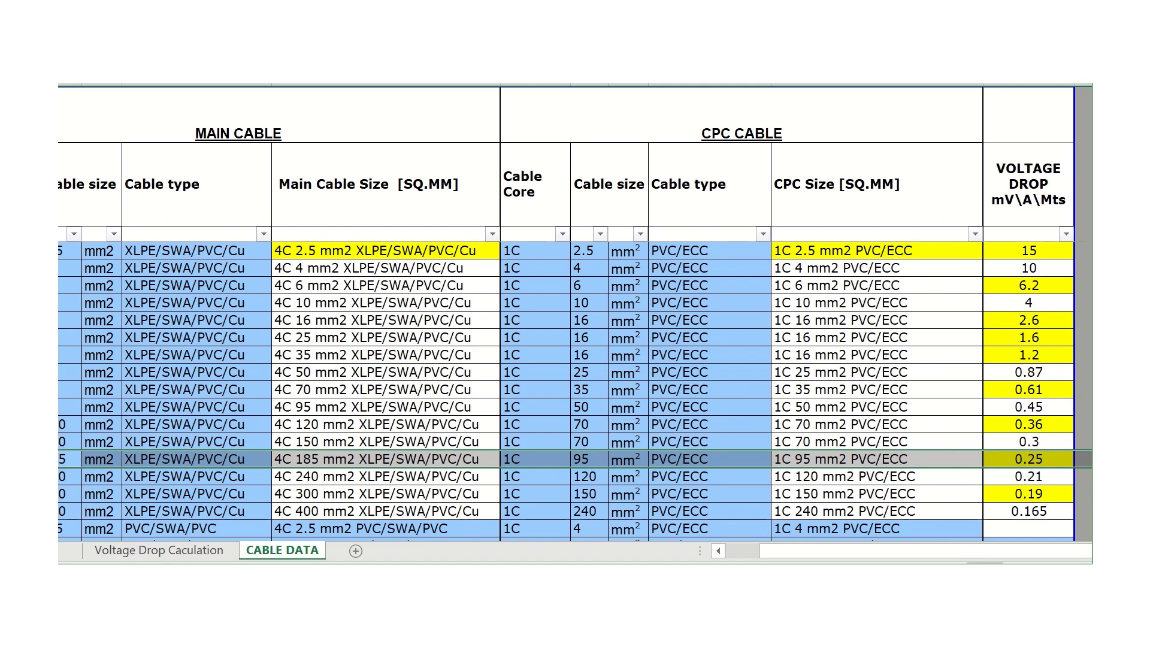
left_click(60, 372)
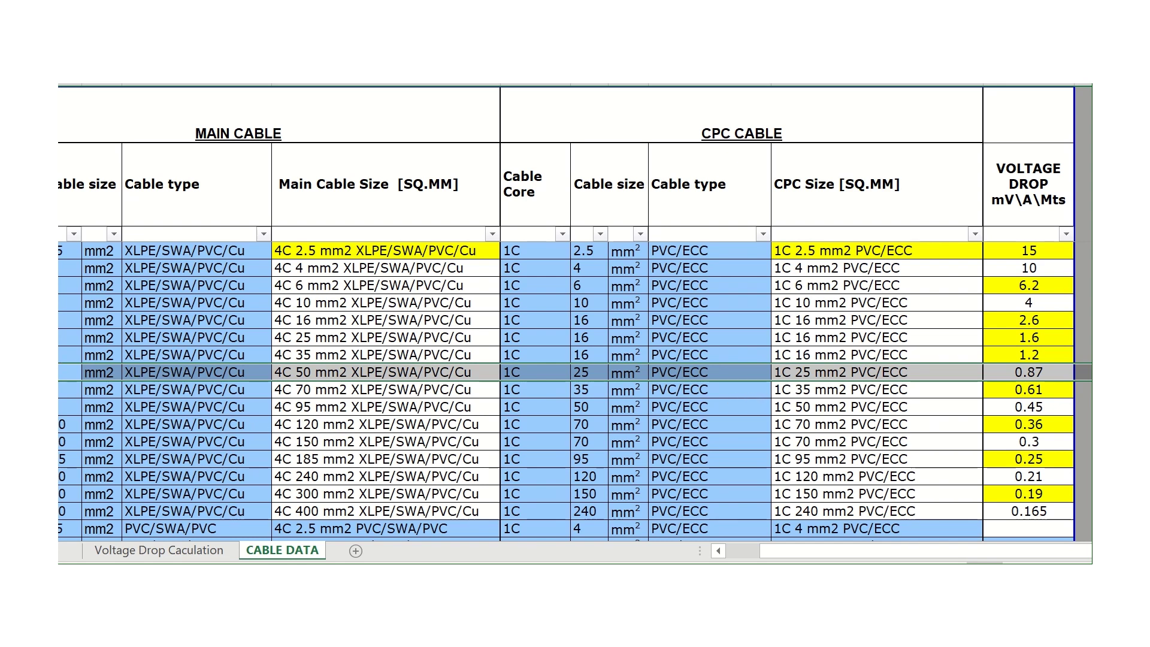
left_click(60, 355)
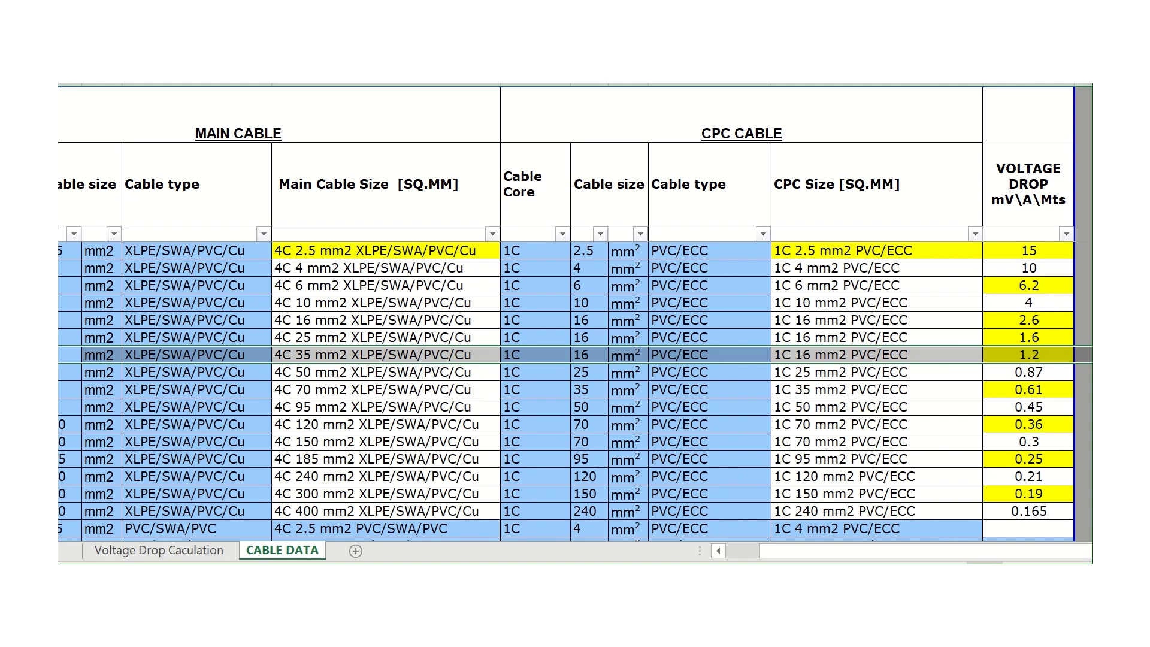
- Filter the main cable's Cable Core column to show only 4C cables
left_click(262, 235)
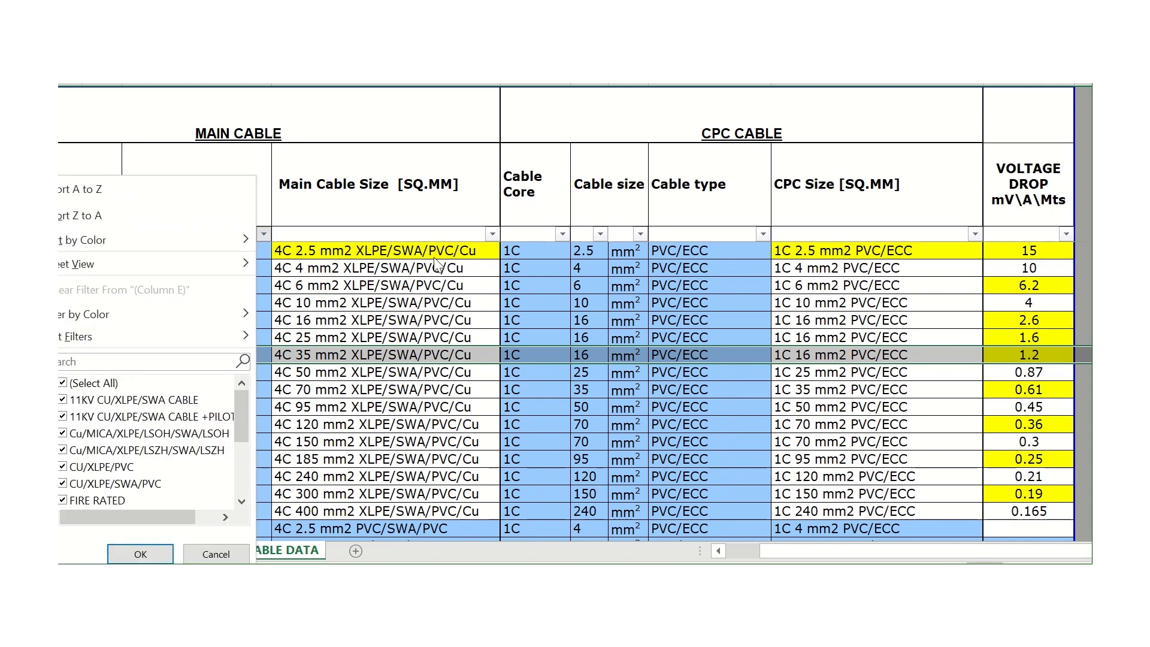
key("Escape")
left_click_drag(817, 554, 759, 548)
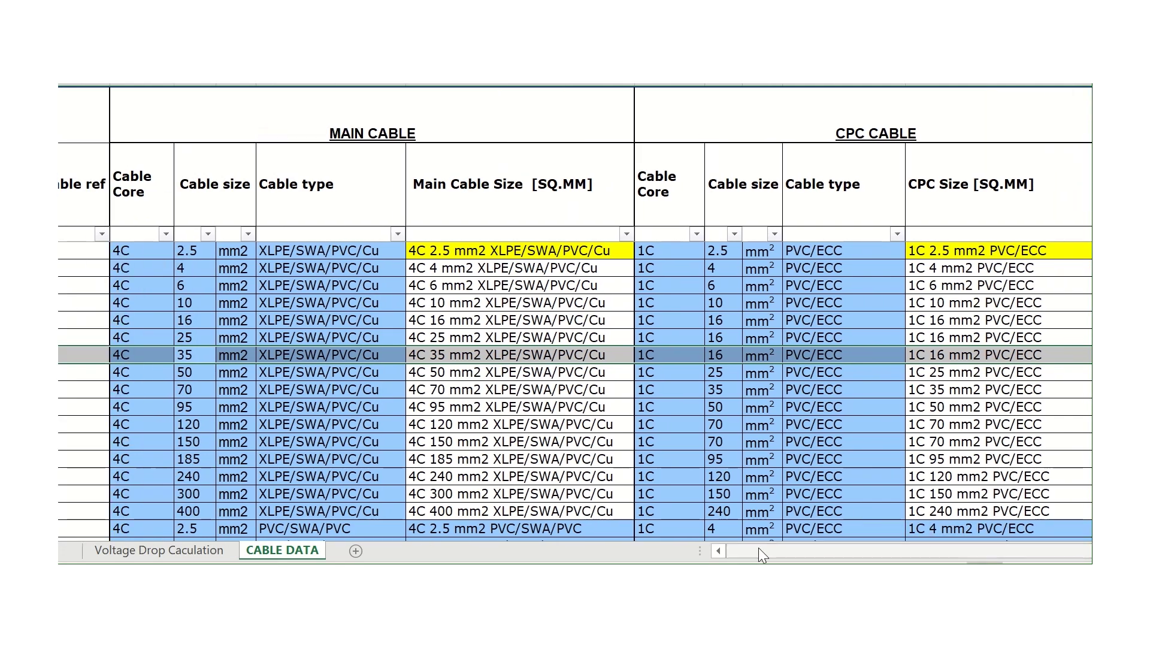
left_click(166, 233)
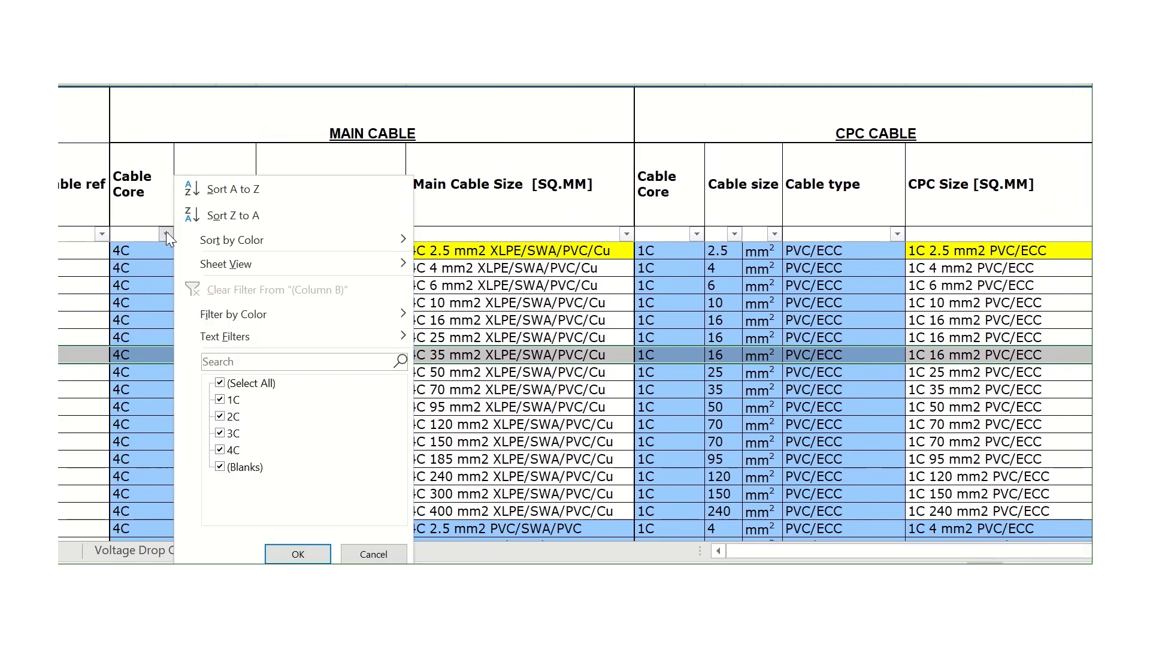
left_click(221, 383)
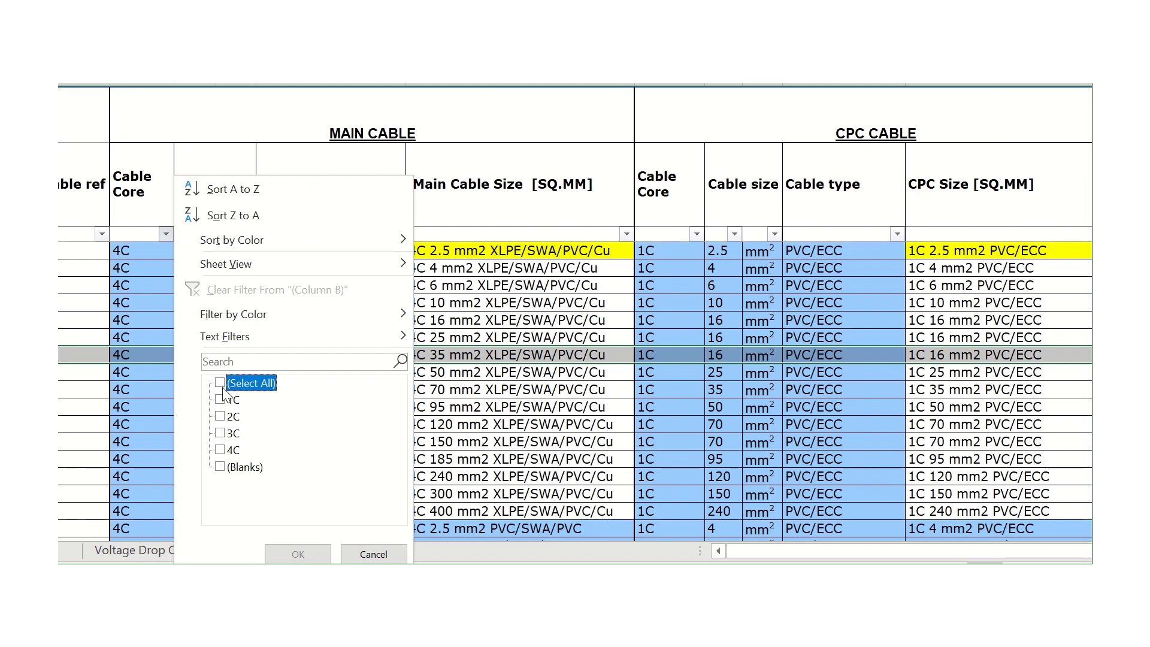
left_click(223, 449)
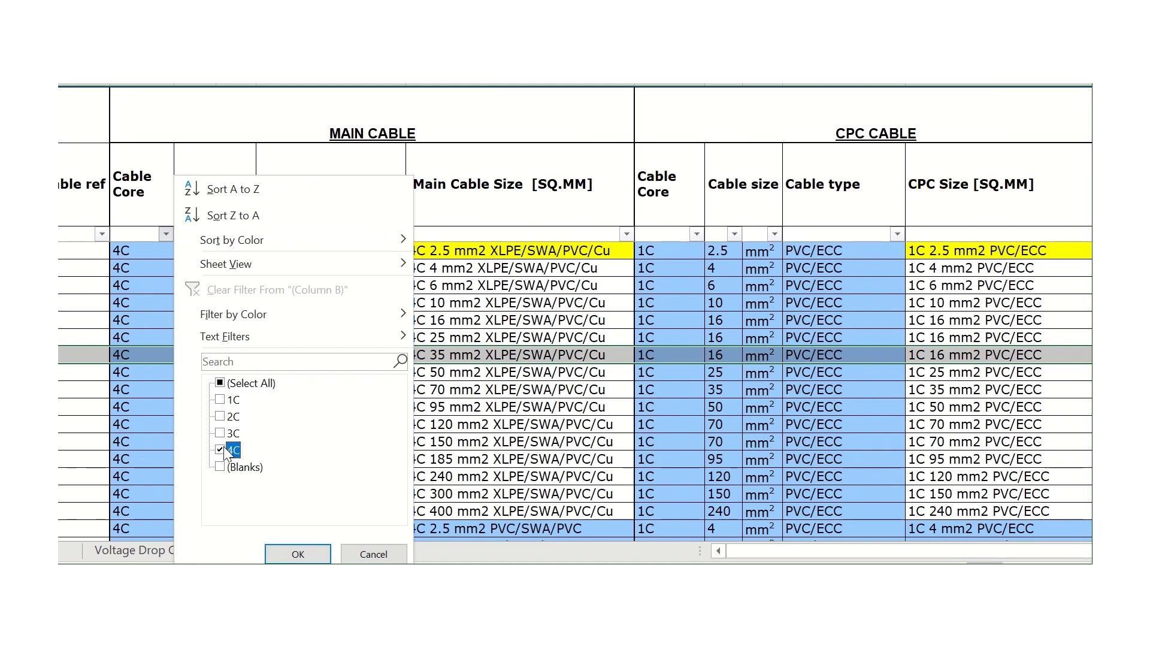
left_click(301, 553)
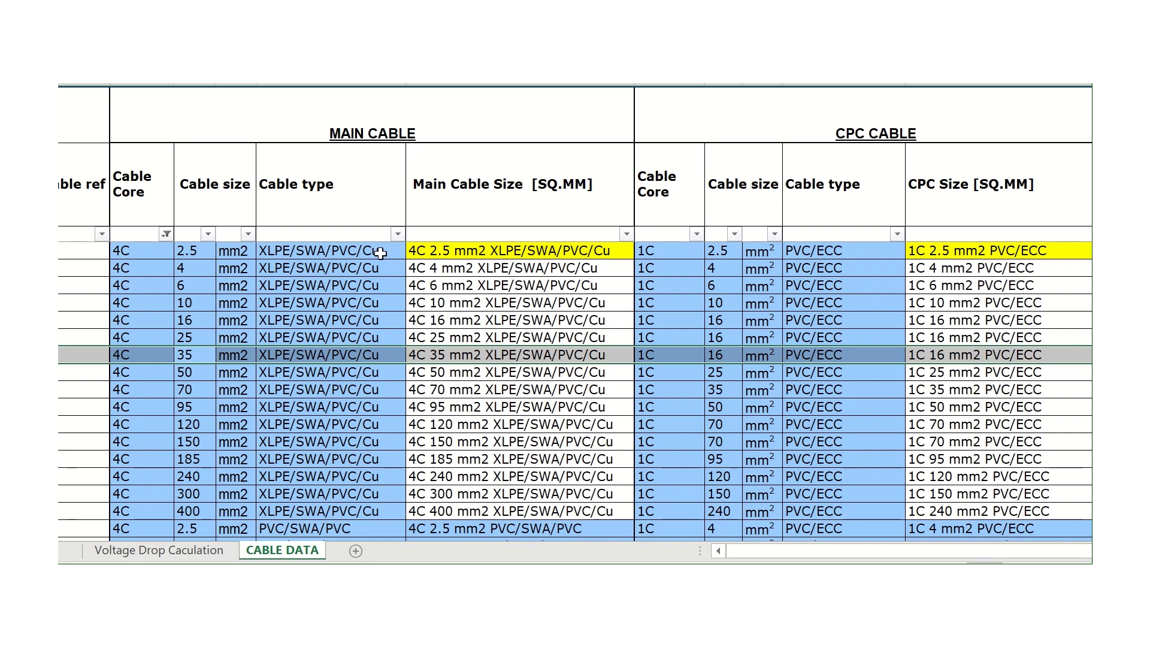
- Filter the main cable's Cable type column to show only XLPE/SWA/PVC/Cu
left_click(397, 234)
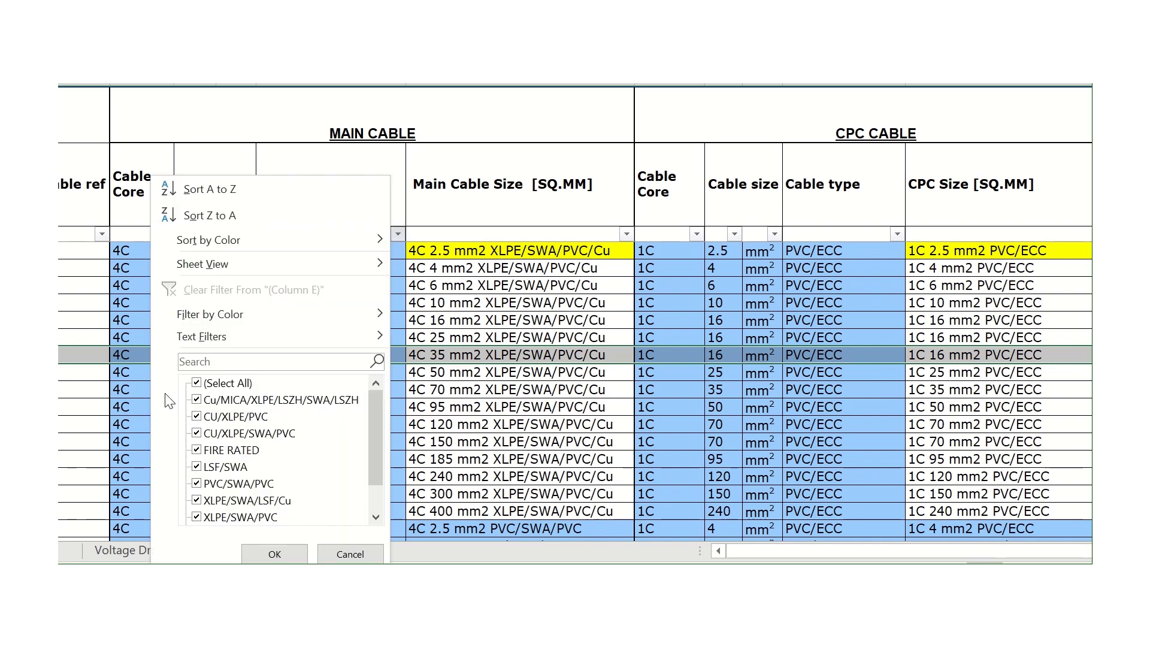
left_click(198, 384)
left_click_drag(371, 423, 379, 466)
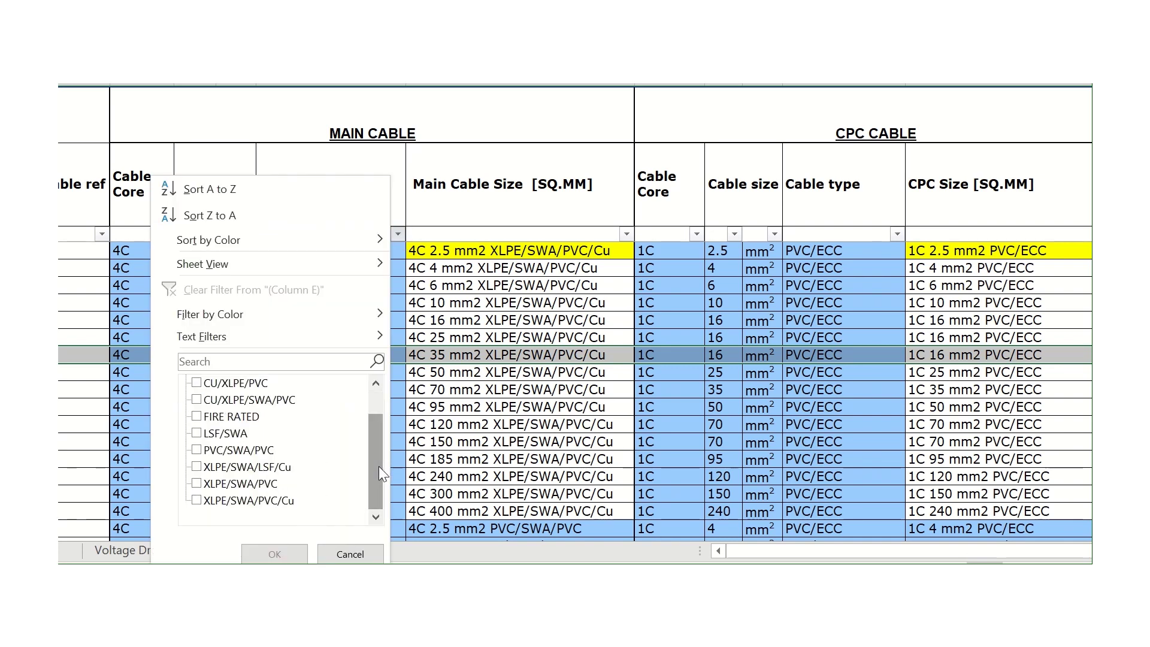
left_click(197, 501)
left_click(271, 553)
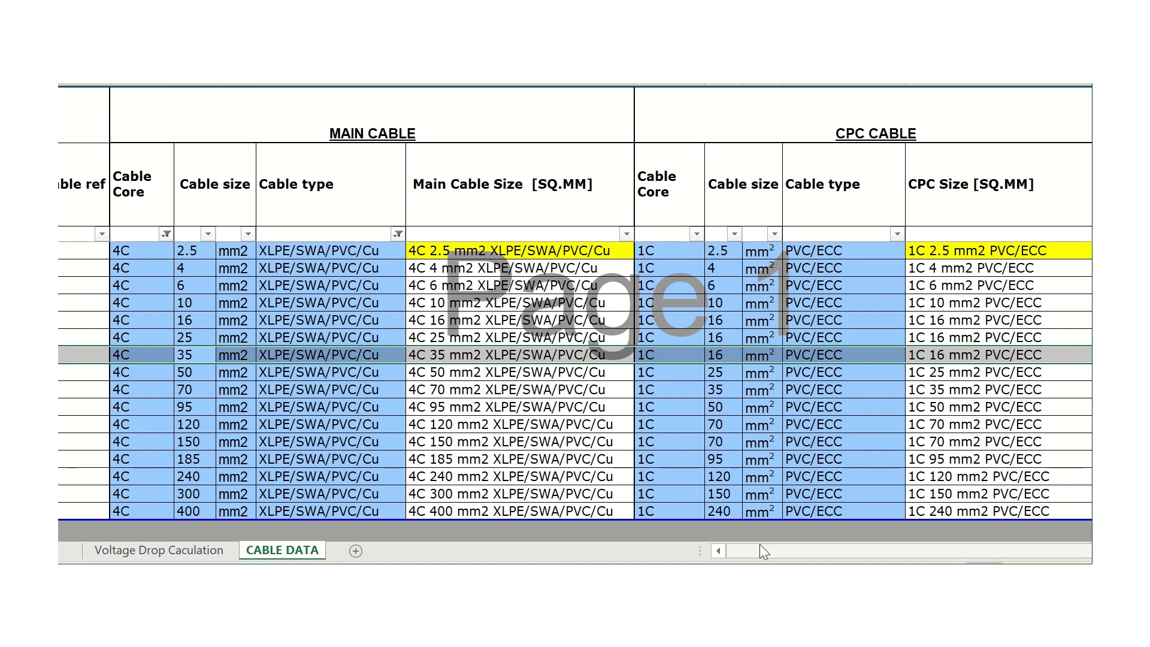
- Return to the Voltage Drop Caculation sheet and dismiss the reminder window covering the 3Ph Load table
left_click_drag(759, 544, 836, 548)
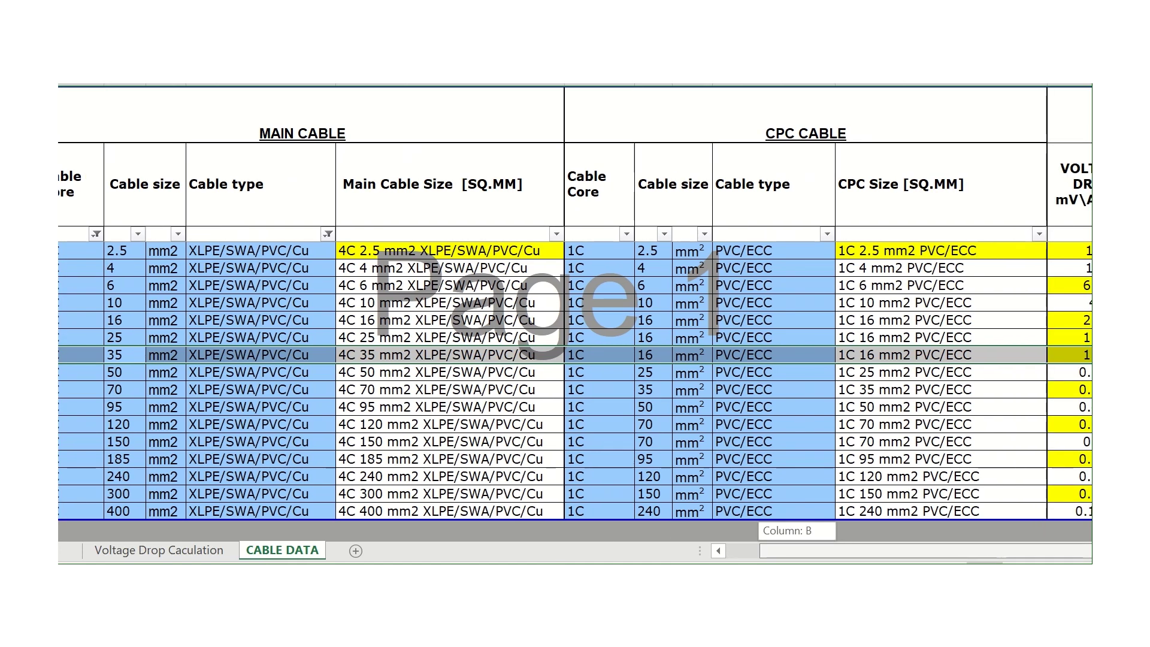
left_click_drag(925, 558, 850, 557)
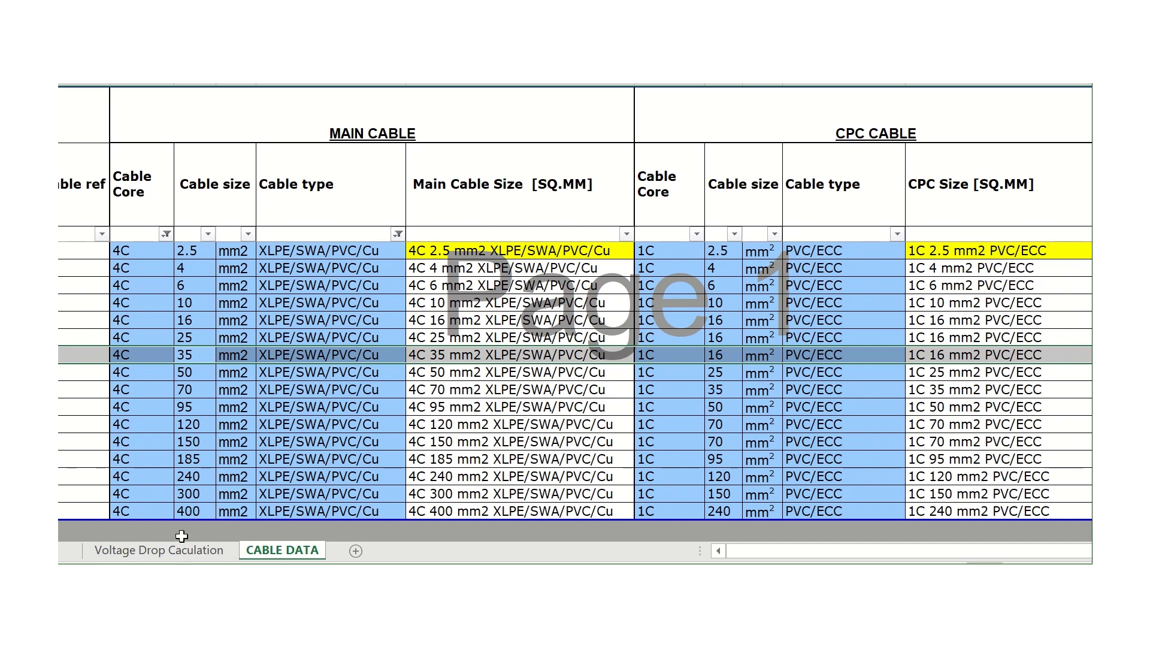
left_click(178, 554)
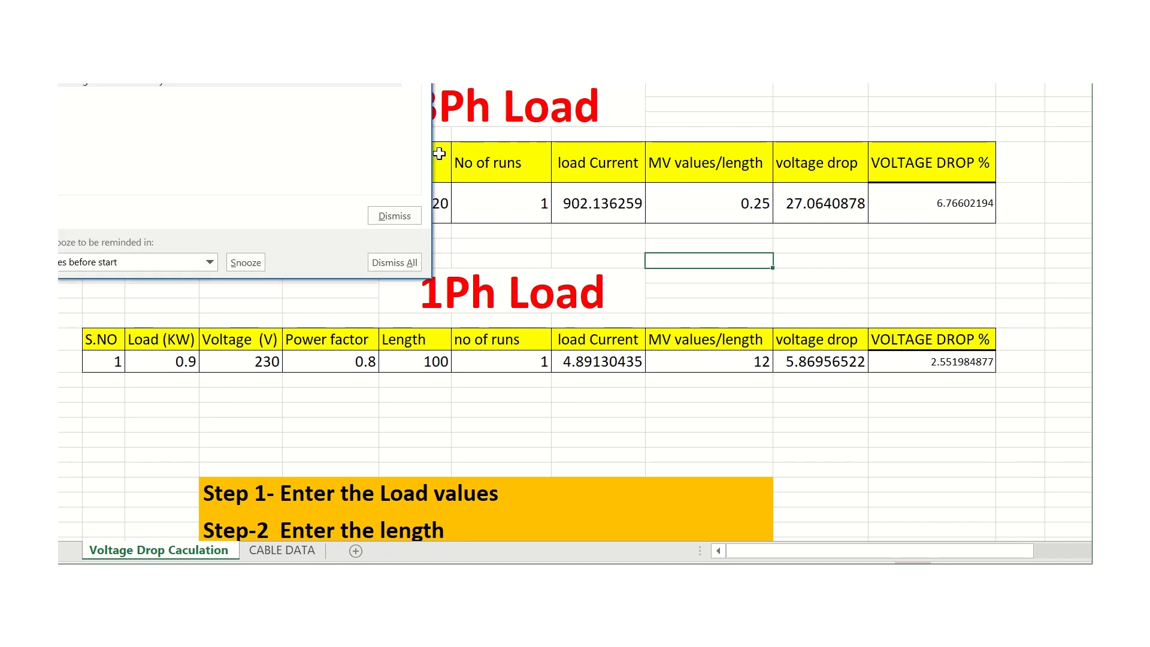
left_click(394, 216)
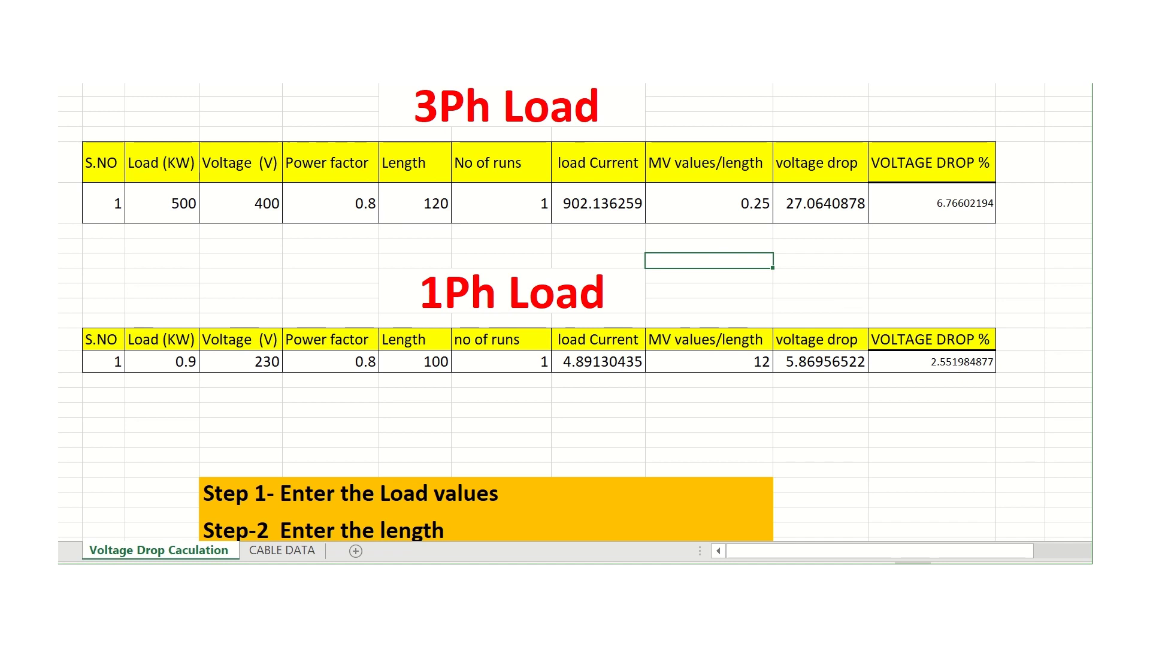
- Review the four instruction lines below the 1Ph Load table, selecting Step 1 through Step-4 in turn
scroll(575, 312, "down", 2)
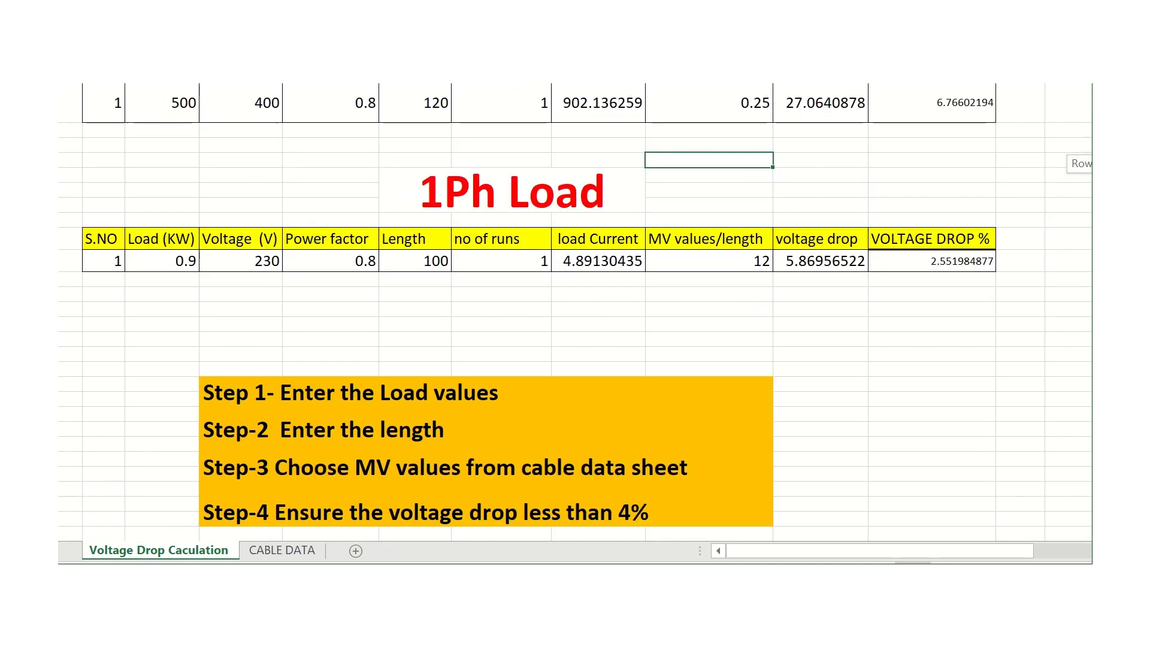
scroll(575, 312, "down", 1)
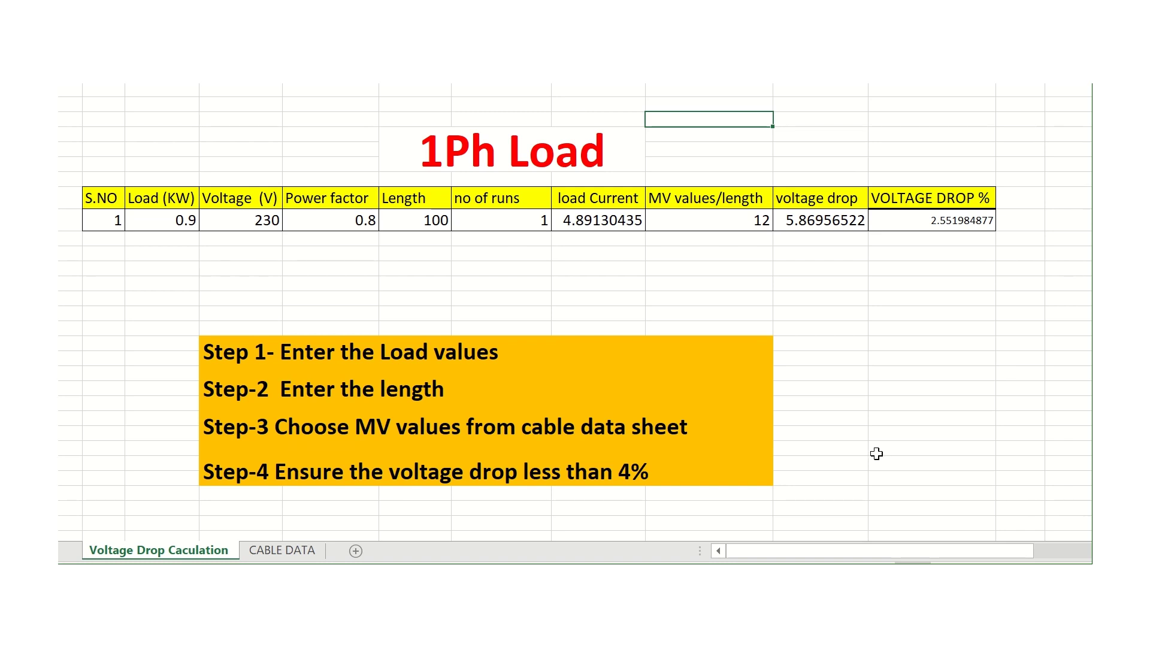
left_click(329, 358)
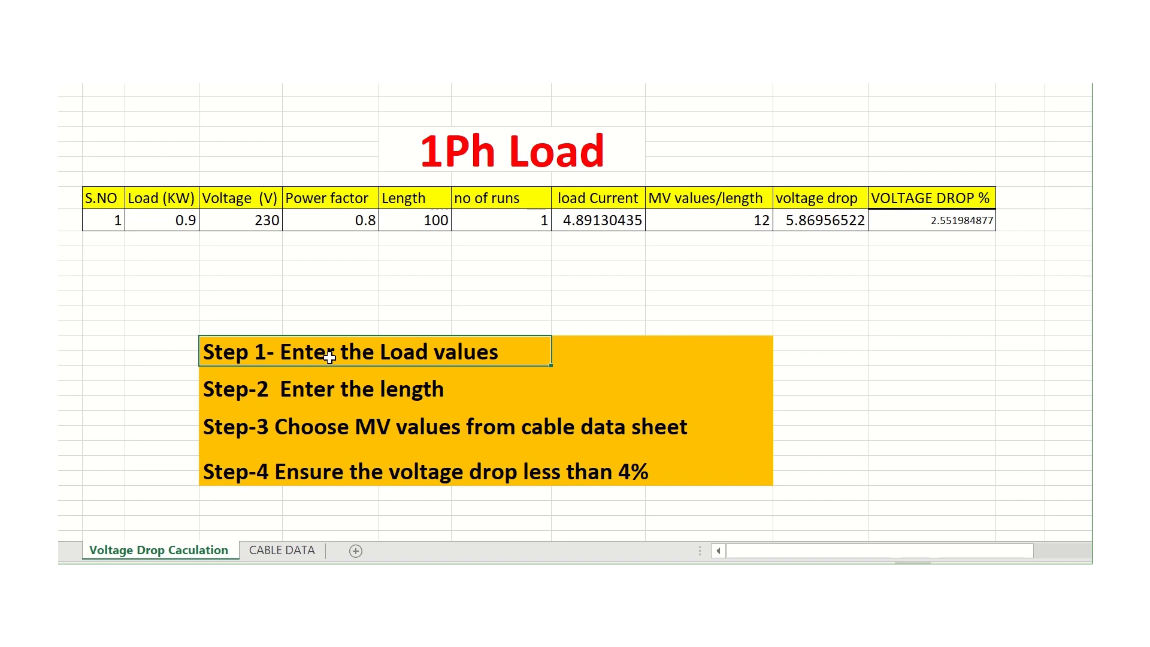
left_click(344, 379)
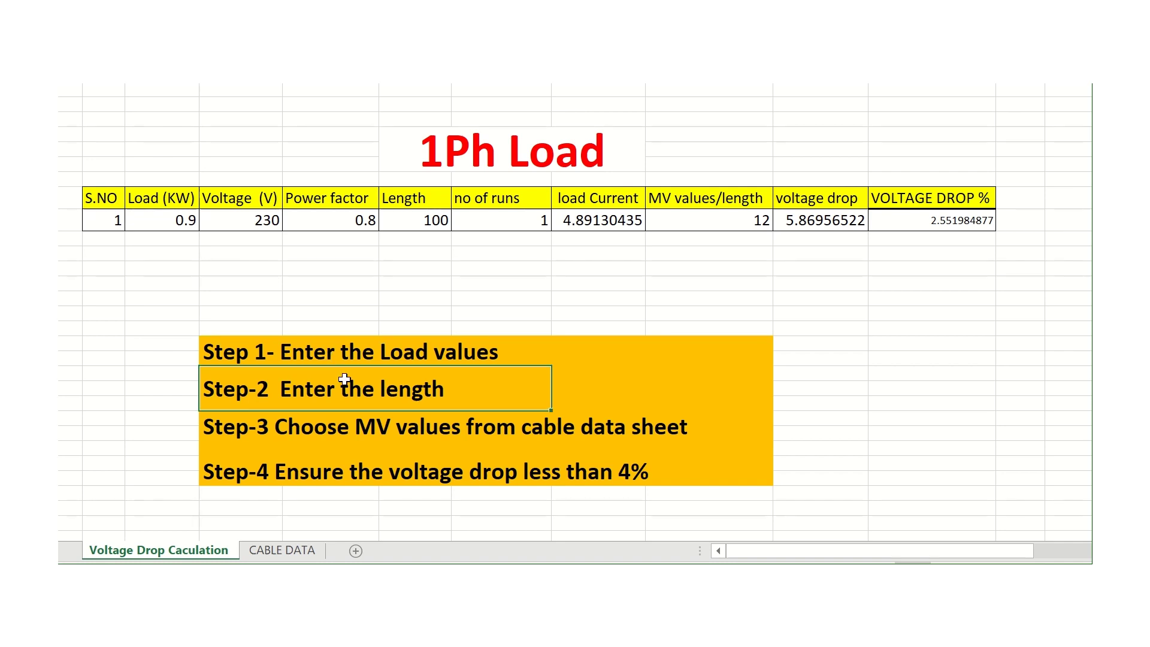
left_click(367, 436)
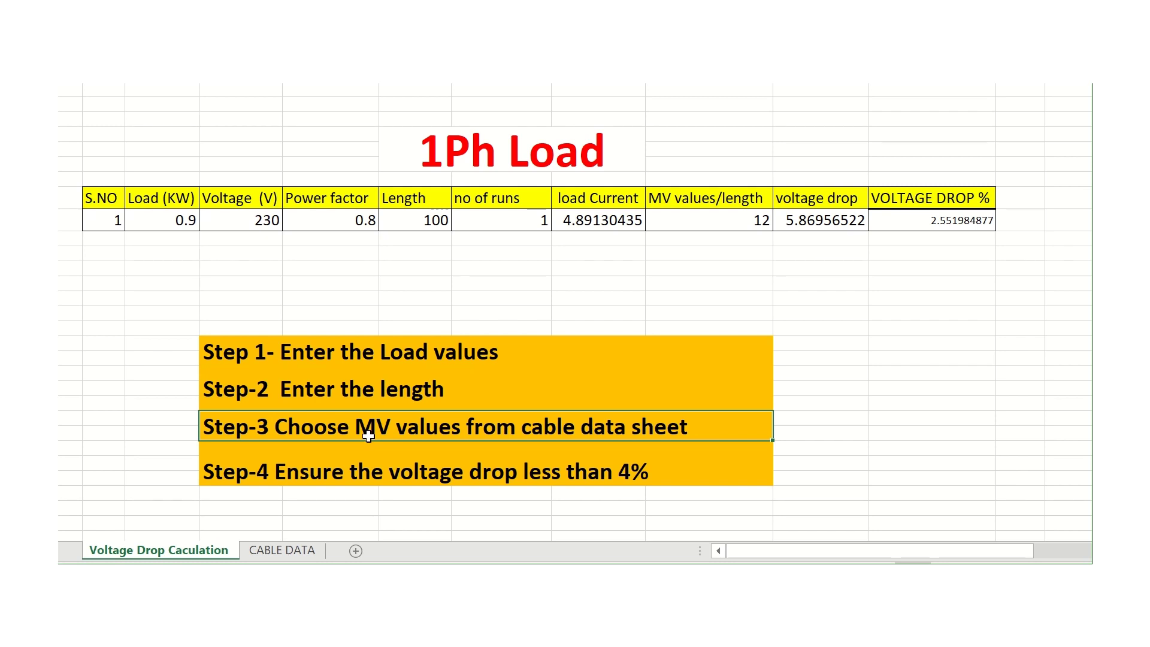
left_click(370, 473)
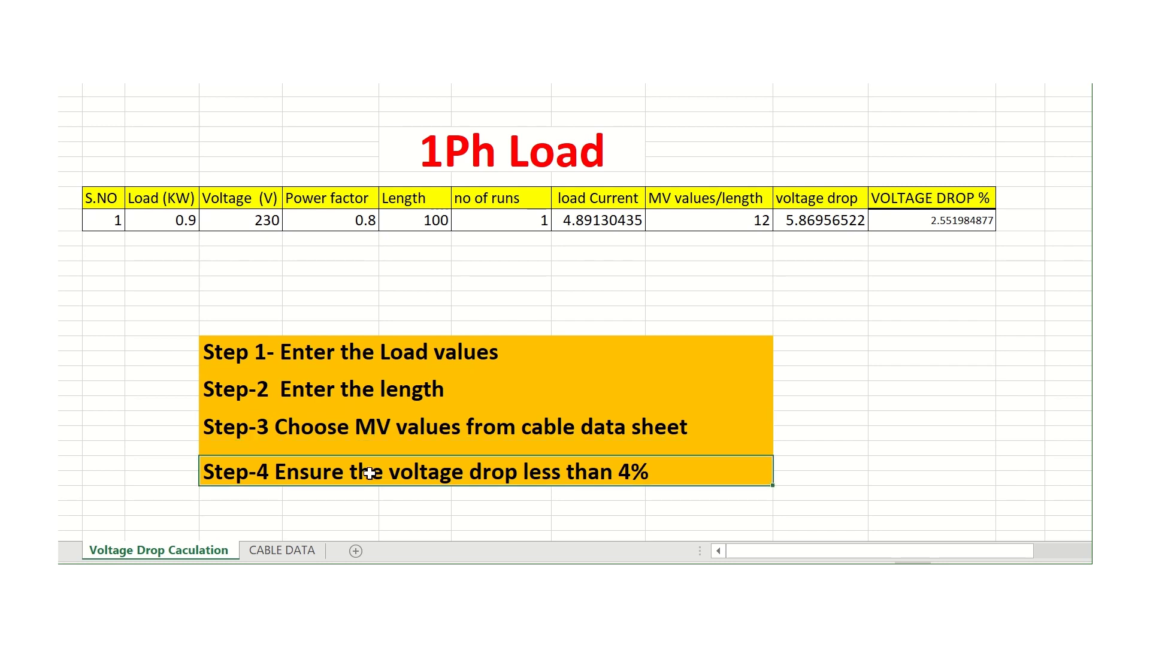
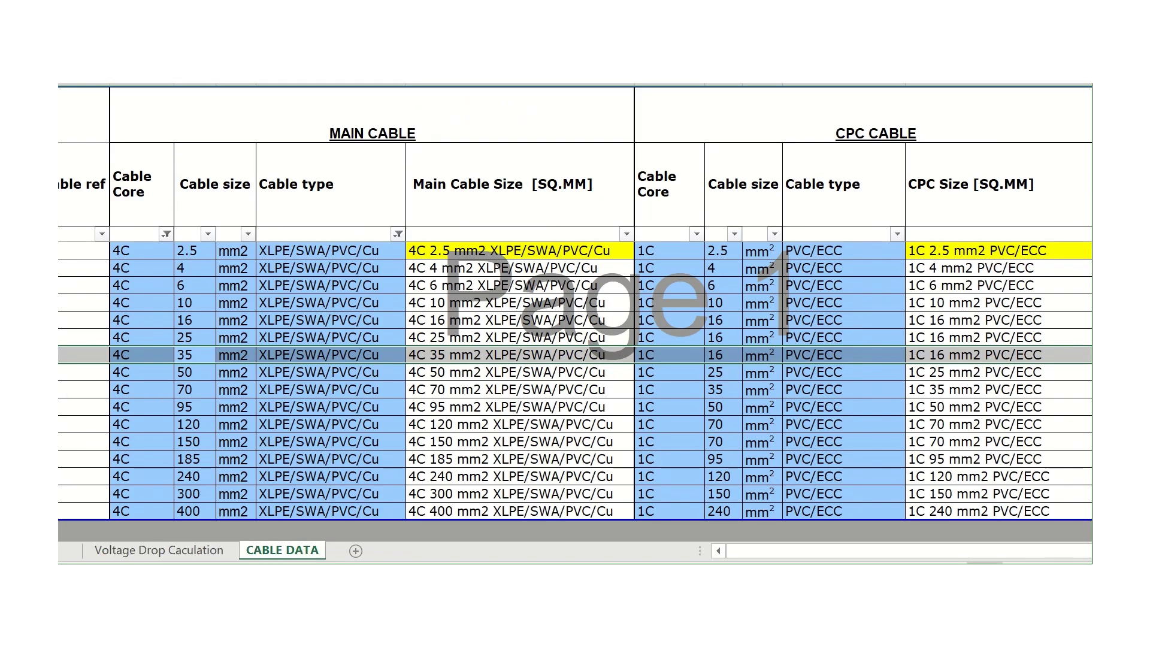
- Set the 3Ph load's MV value to 0.87, taken from the 4C 50 mm2 XLPE/SWA/PVC/Cu row of the cable data
left_click(466, 459)
left_click_drag(803, 559, 879, 541)
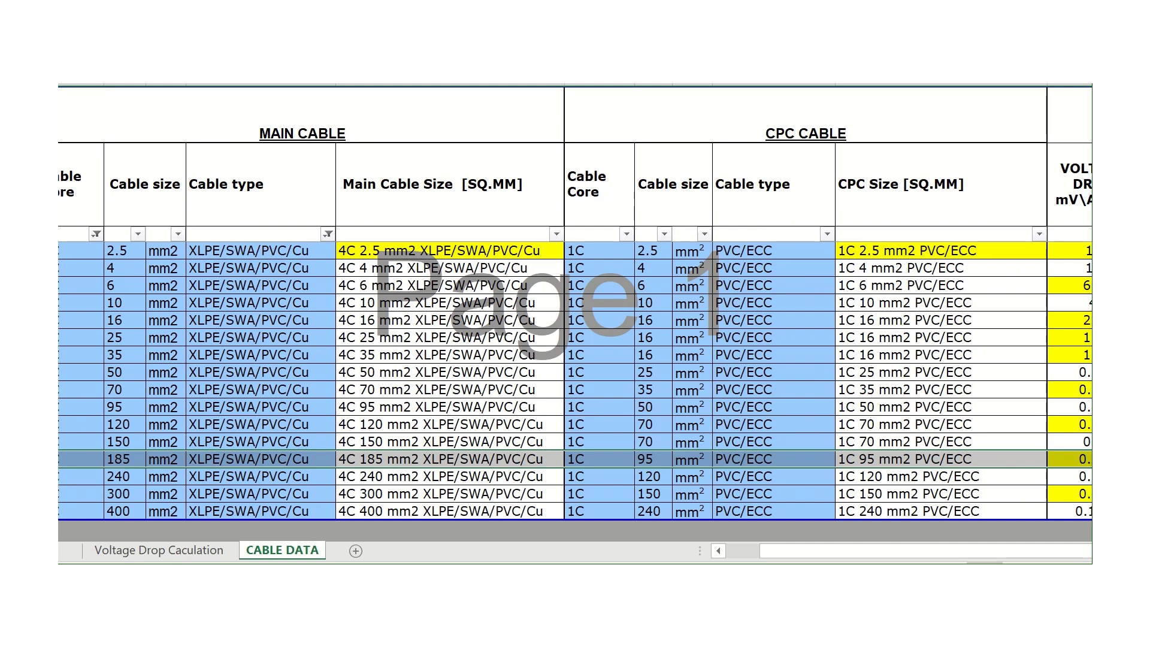
left_click(449, 372)
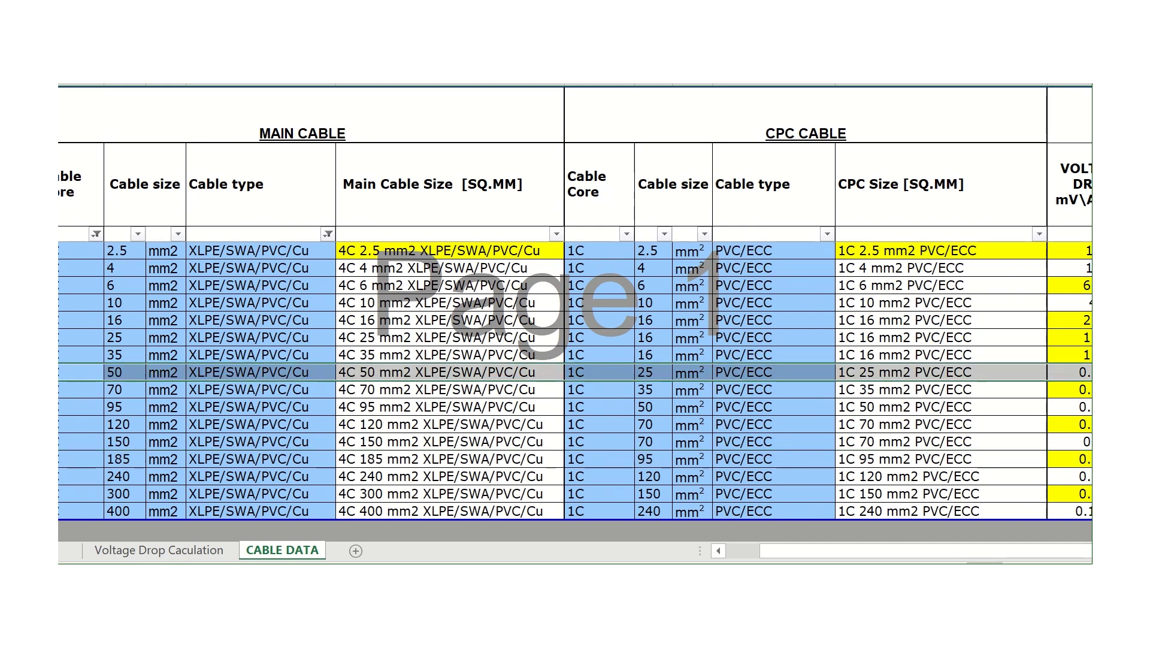
scroll(575, 303, "right", 2)
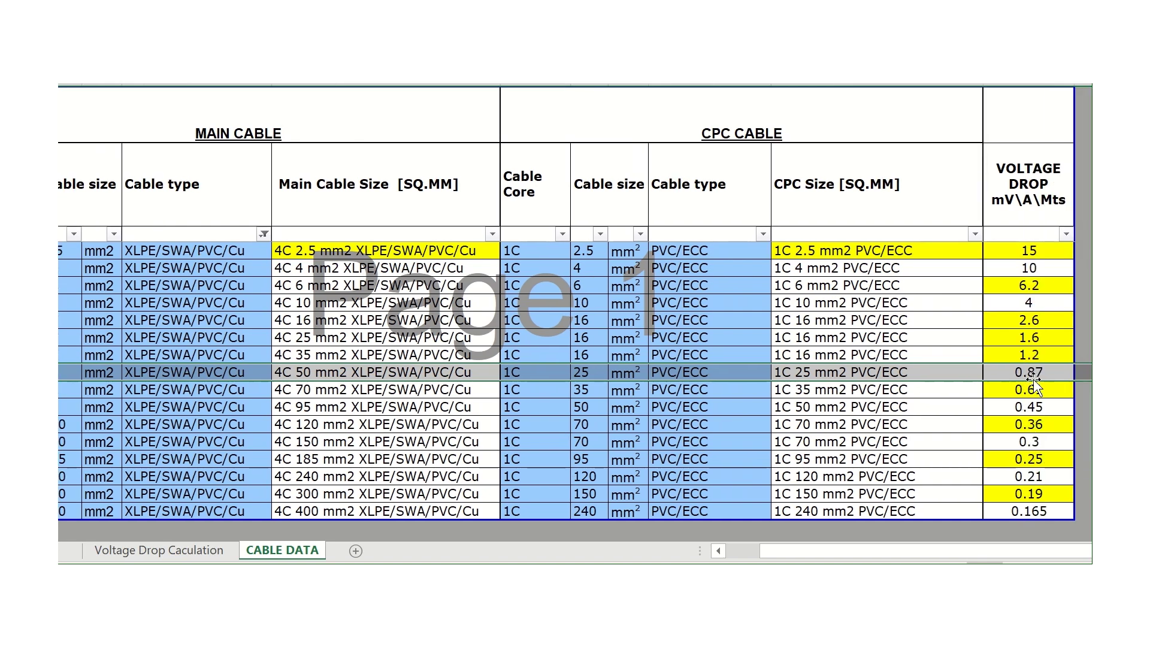
left_click(206, 547)
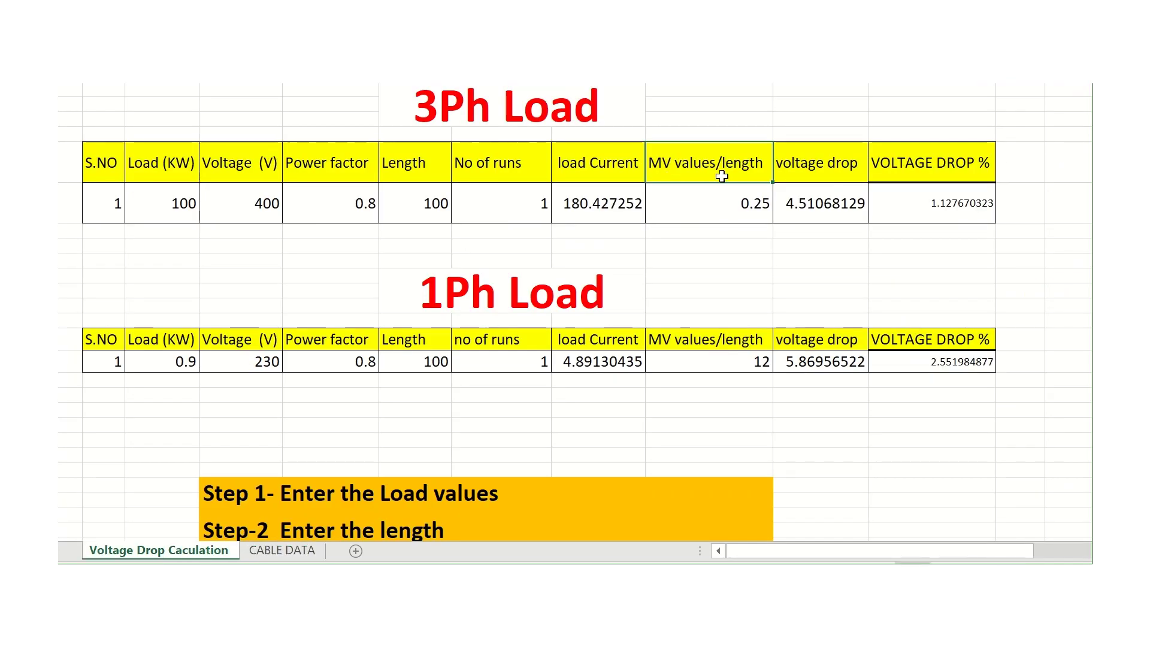
left_click(738, 203)
type("0.87")
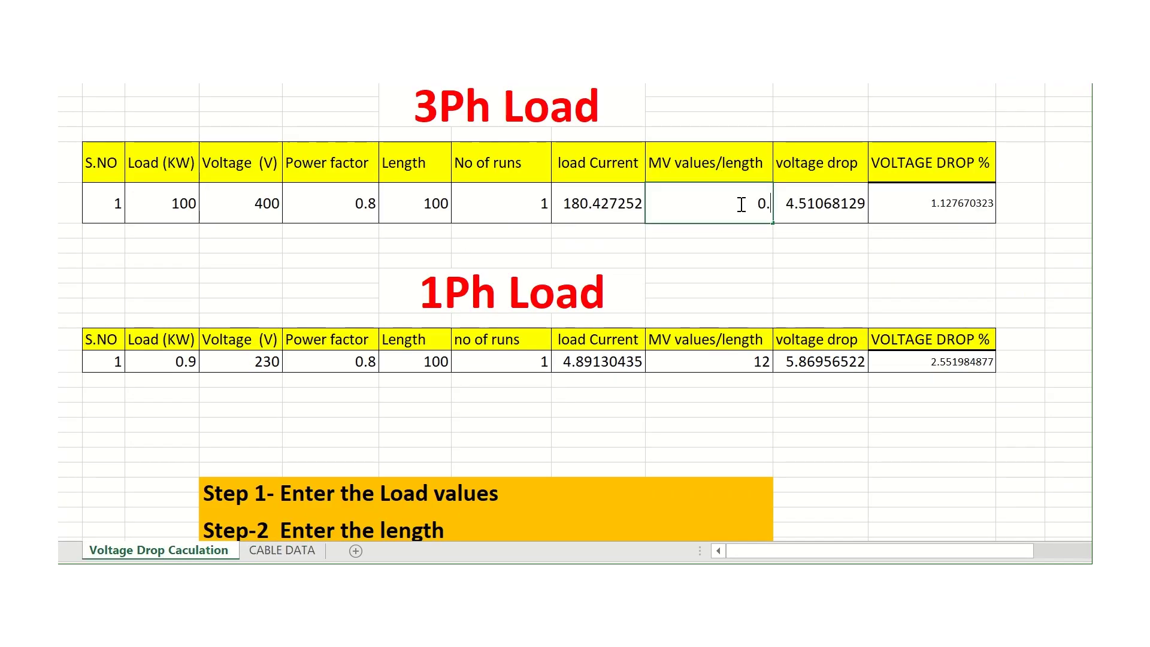
left_click(768, 260)
left_click(393, 175)
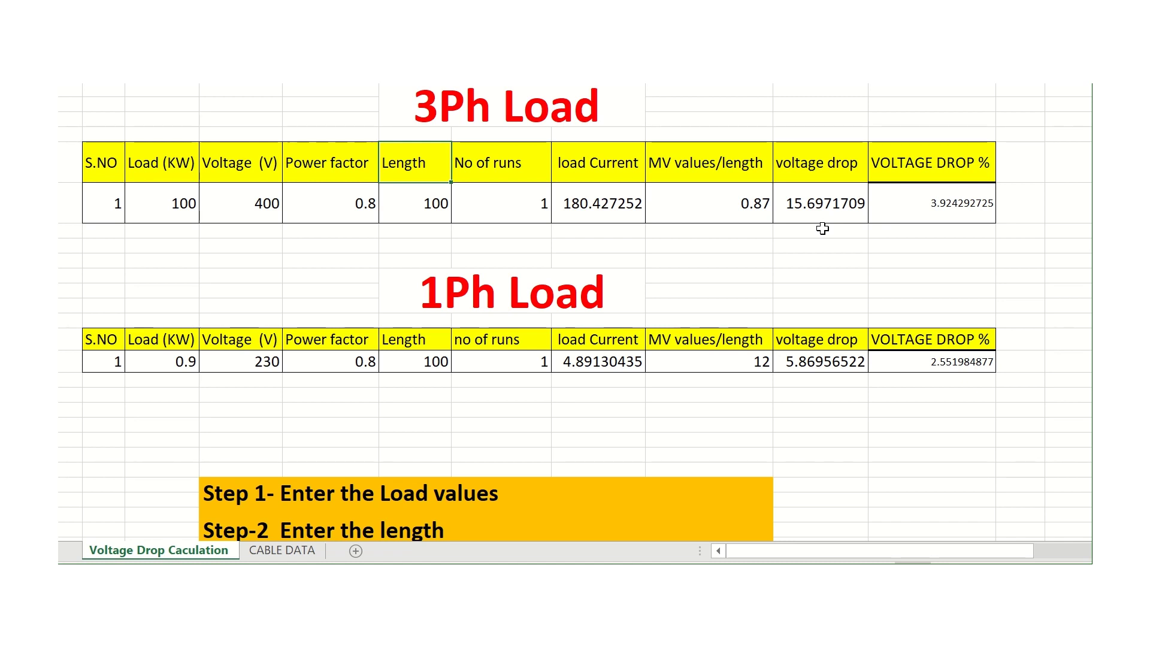
- Set the 3Ph load's MV value to 0.61 from the 4C 70 mm2 cable row, and check the voltage drop percentage
left_click(289, 545)
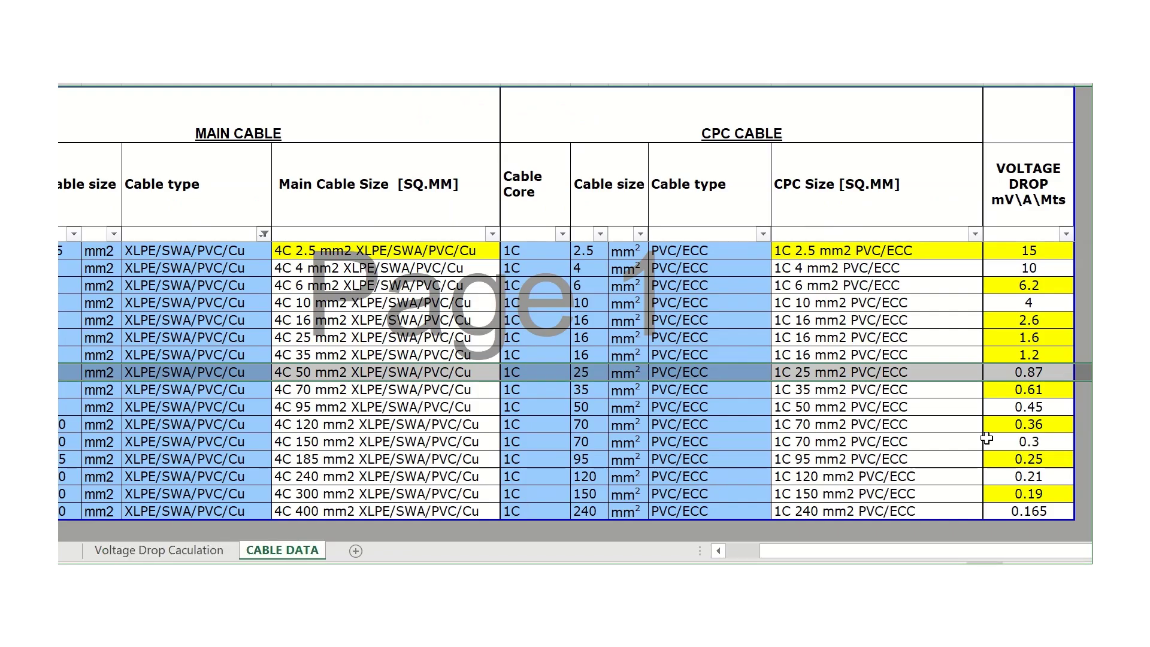
left_click(1044, 389)
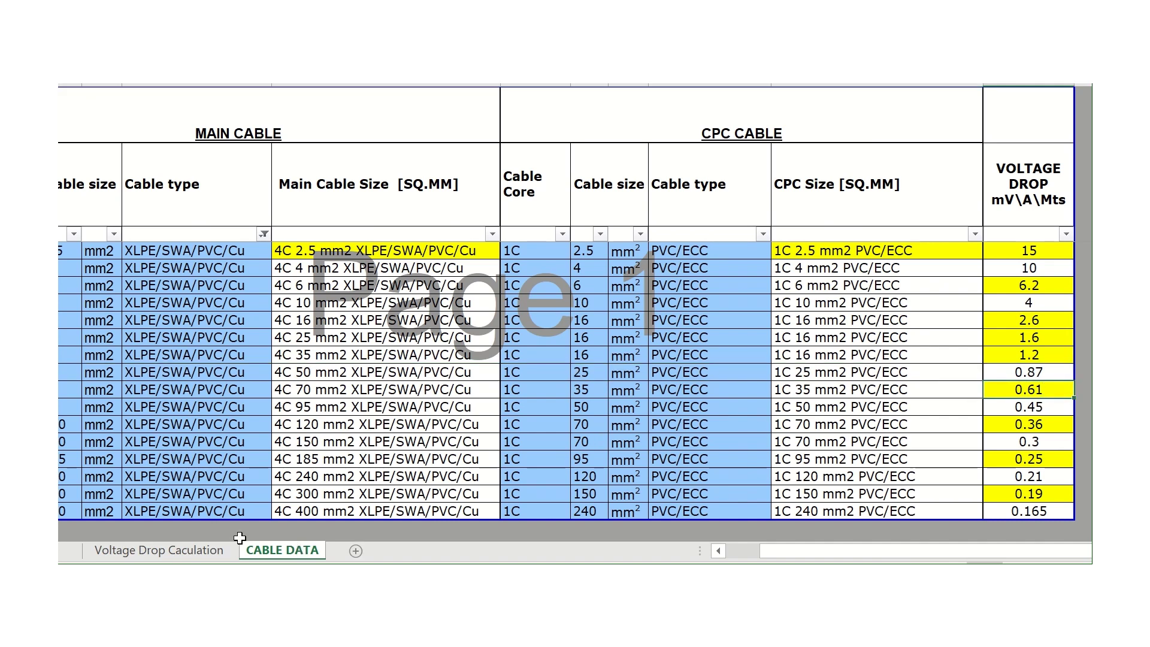
left_click(206, 560)
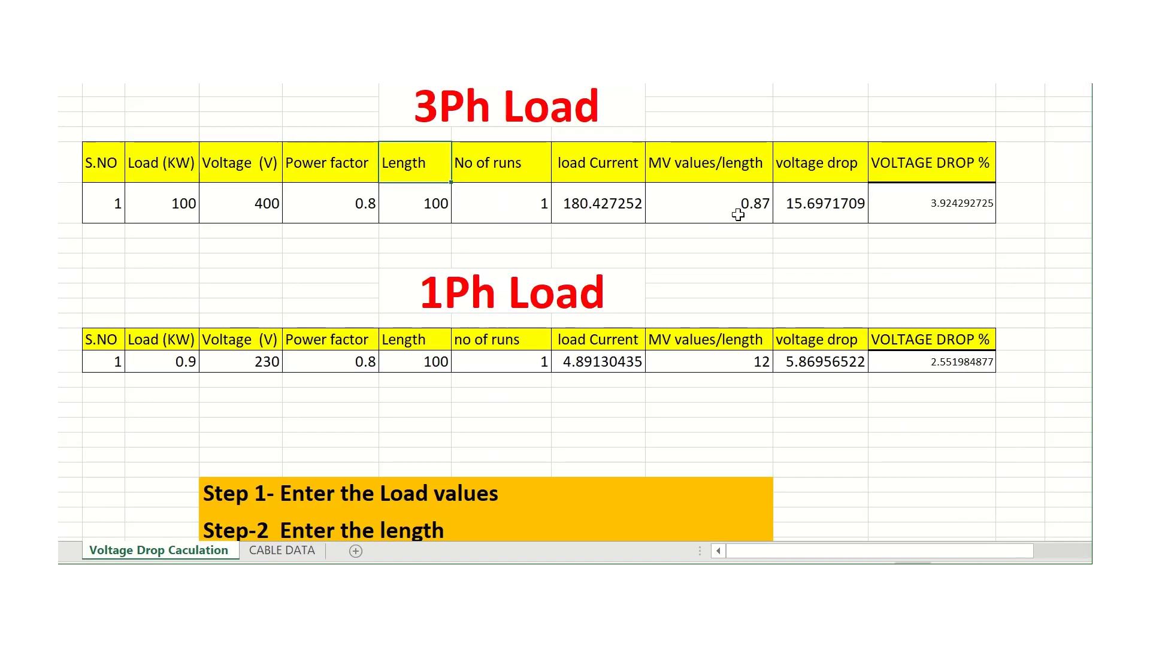
left_click(767, 211)
type("0.61")
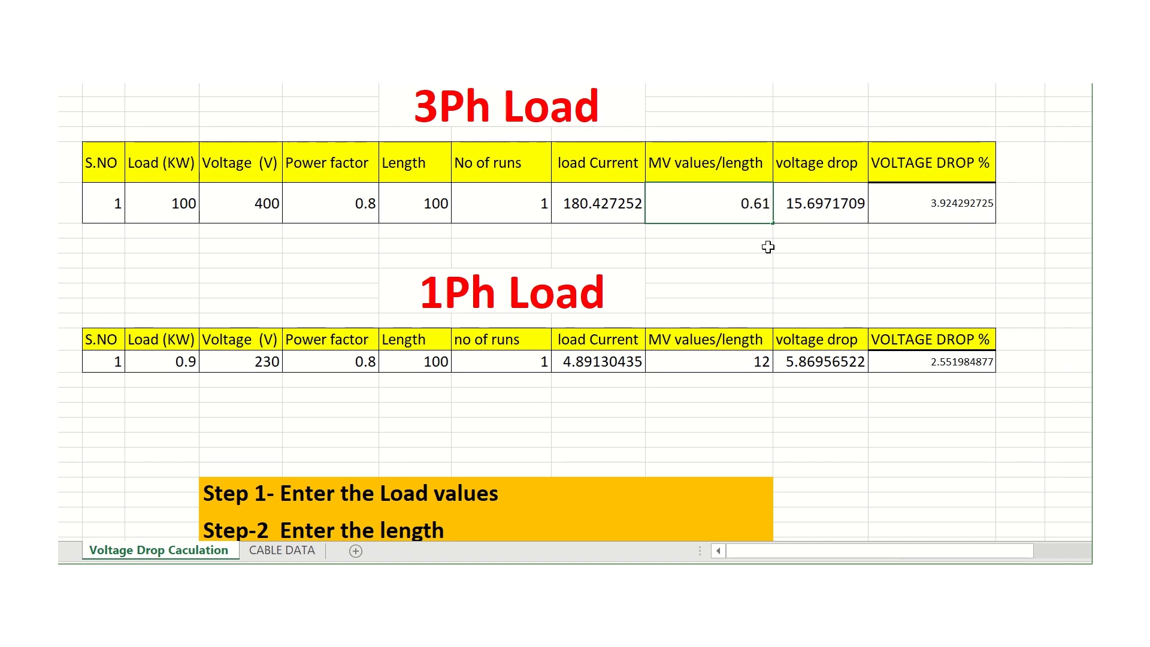
left_click(774, 260)
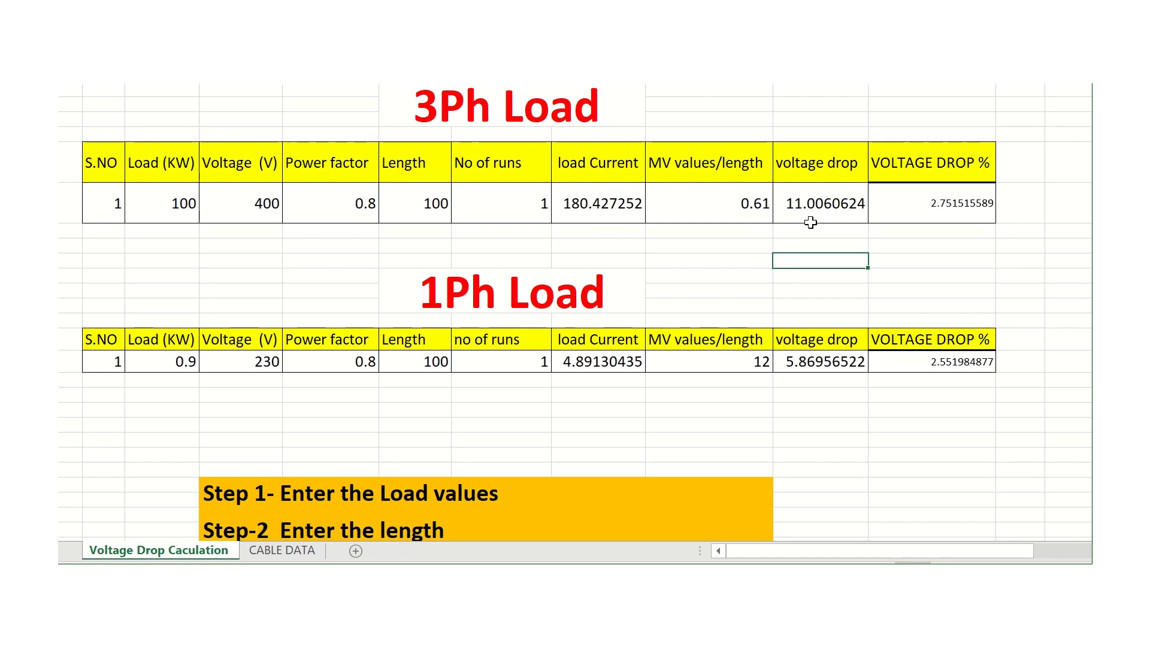
left_click(922, 207)
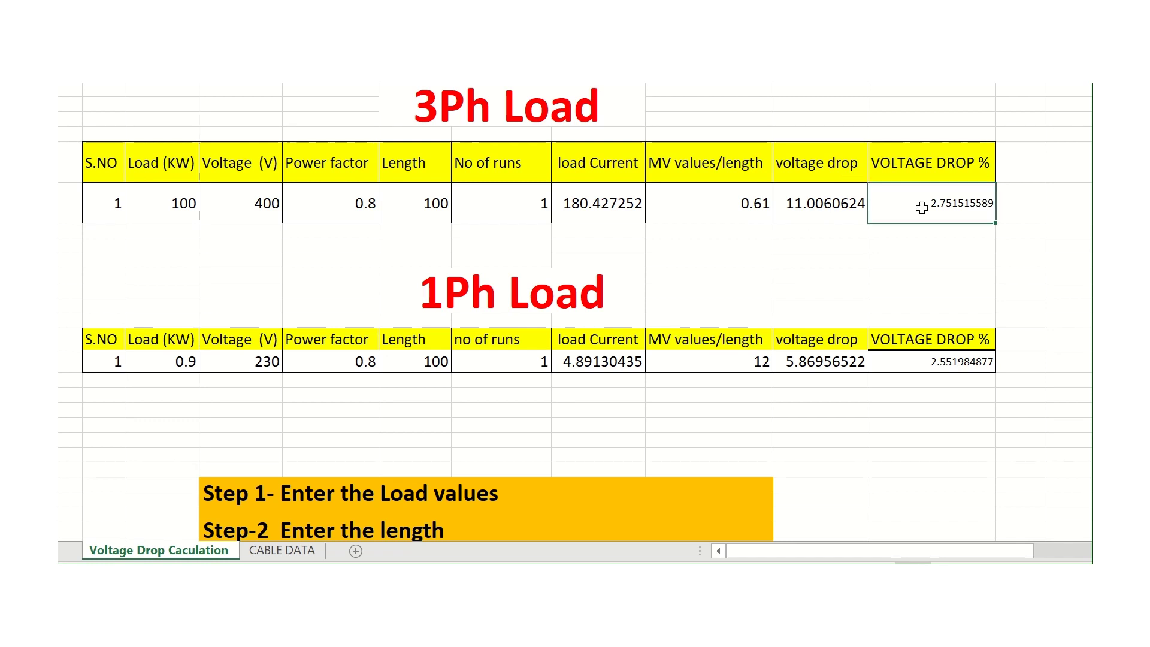
left_click(918, 244)
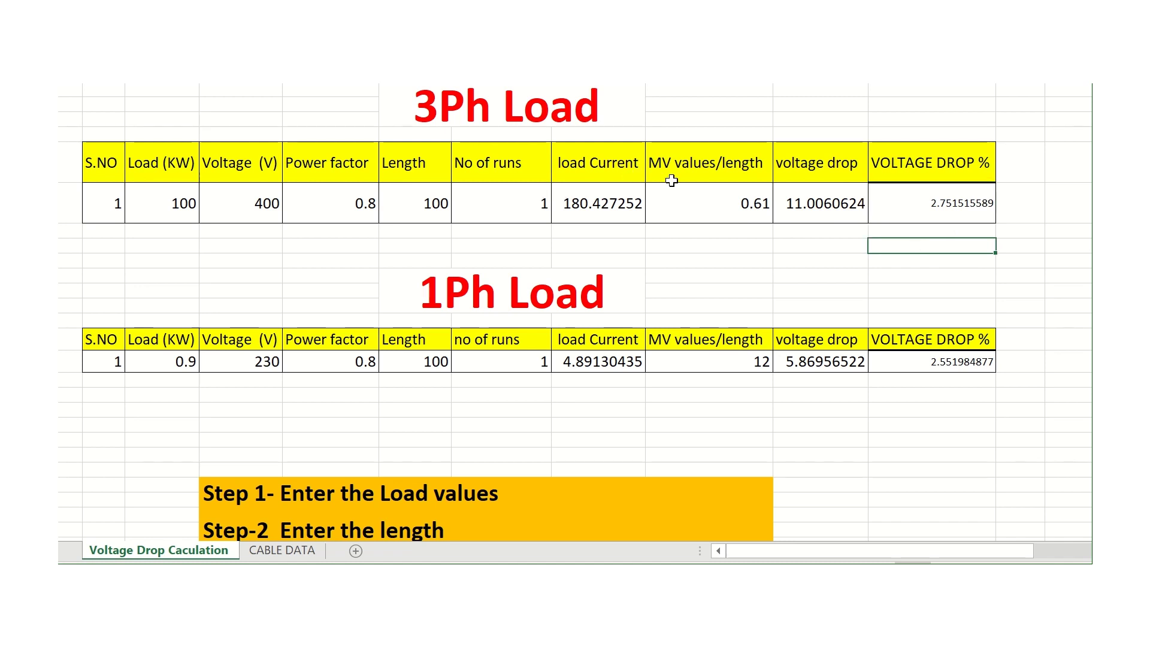
- Set the 3Ph load's cable length to 50 and check the recalculated voltage drop
left_click(182, 210)
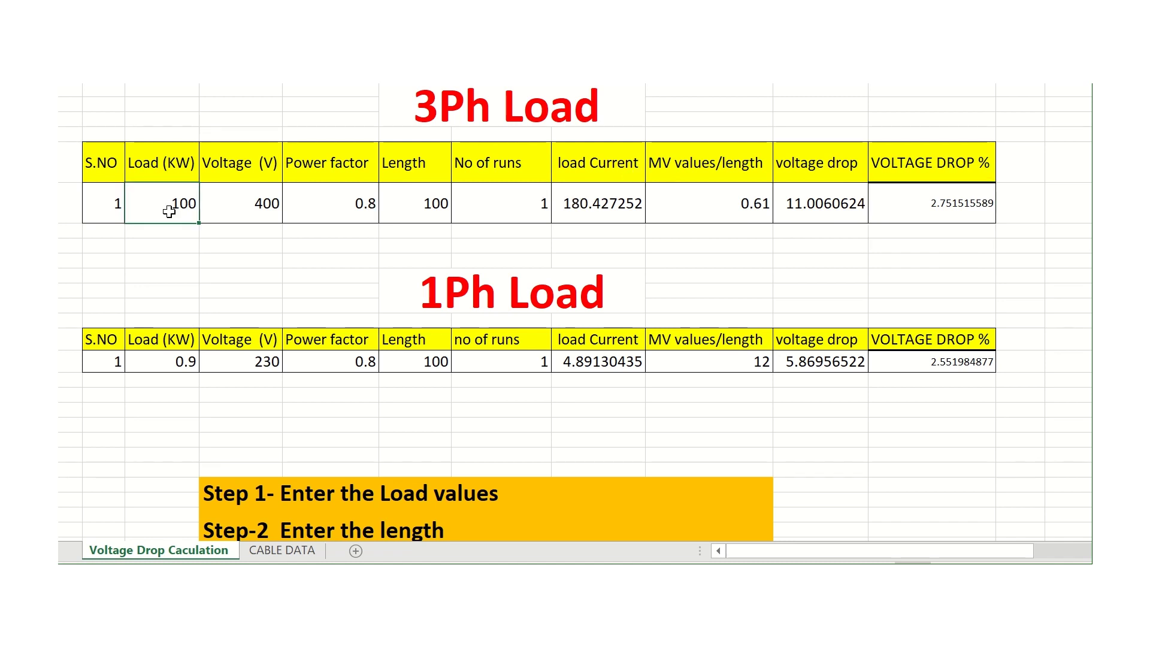
left_click(429, 205)
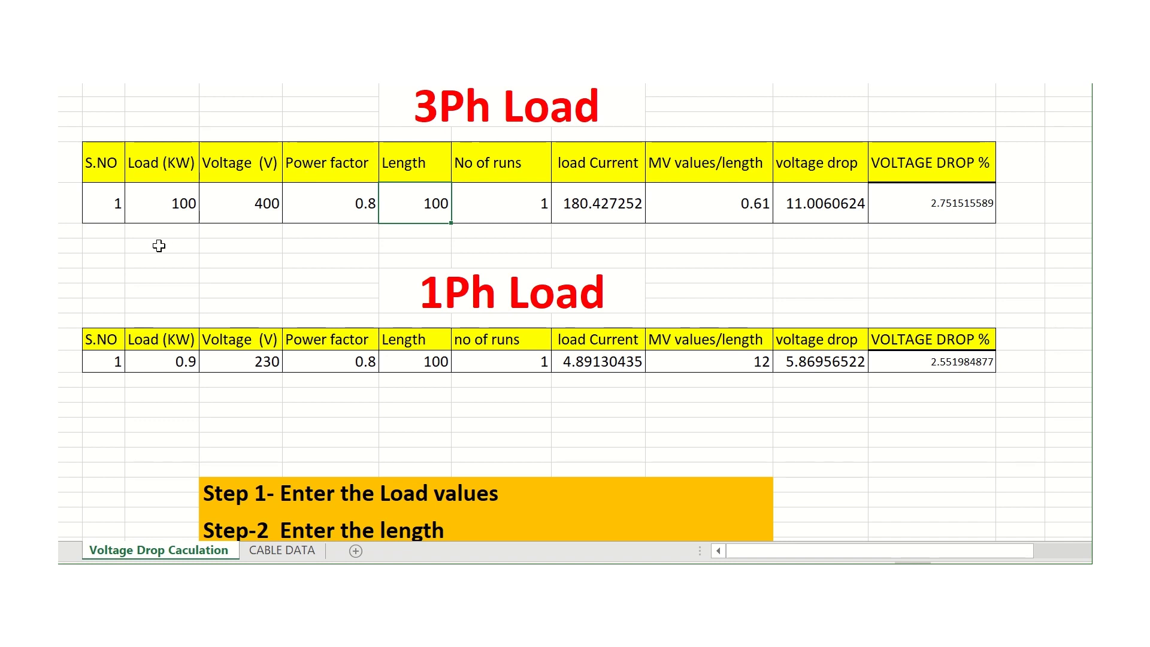
left_click(194, 186)
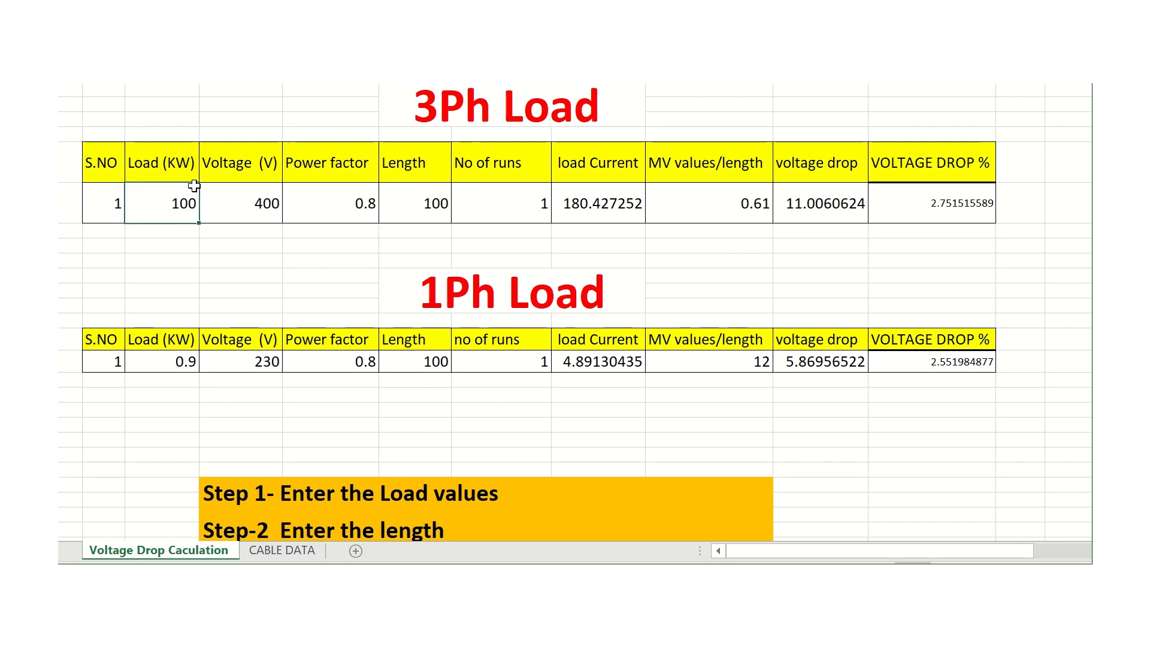
left_click(422, 211)
type("50")
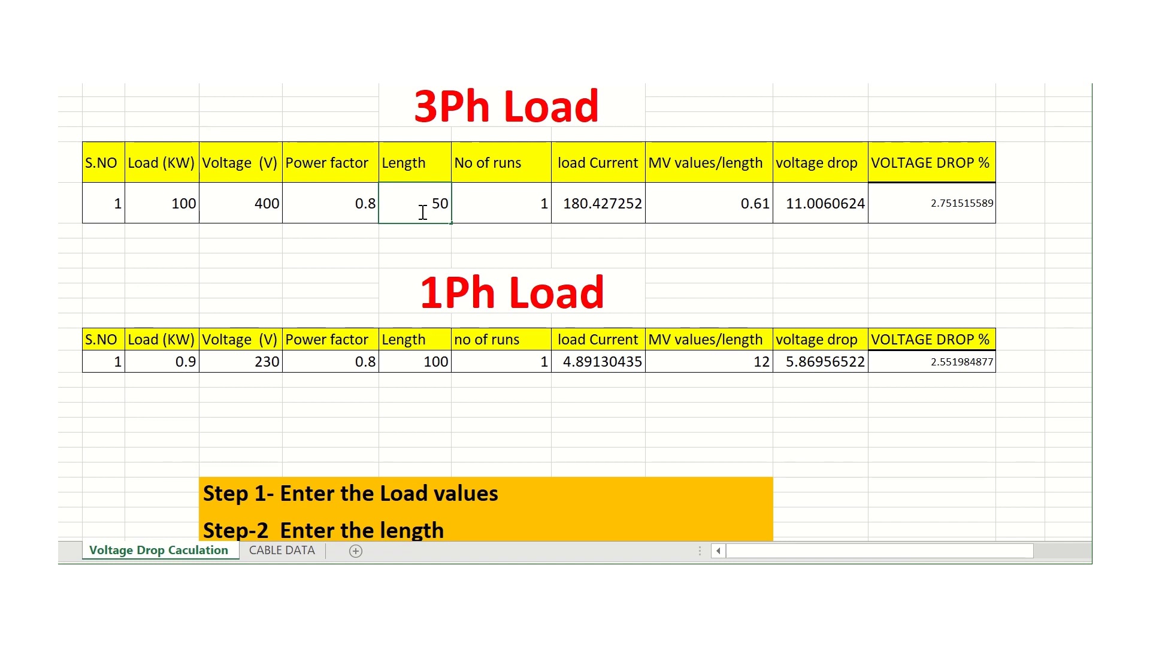
left_click(575, 261)
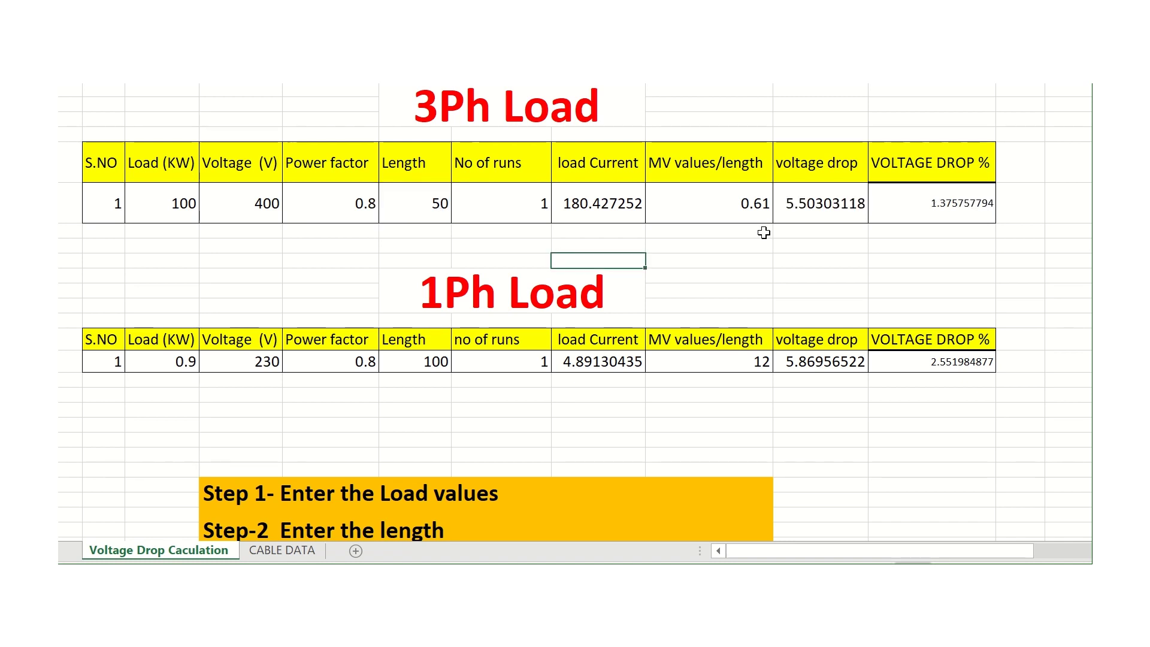
left_click(824, 218)
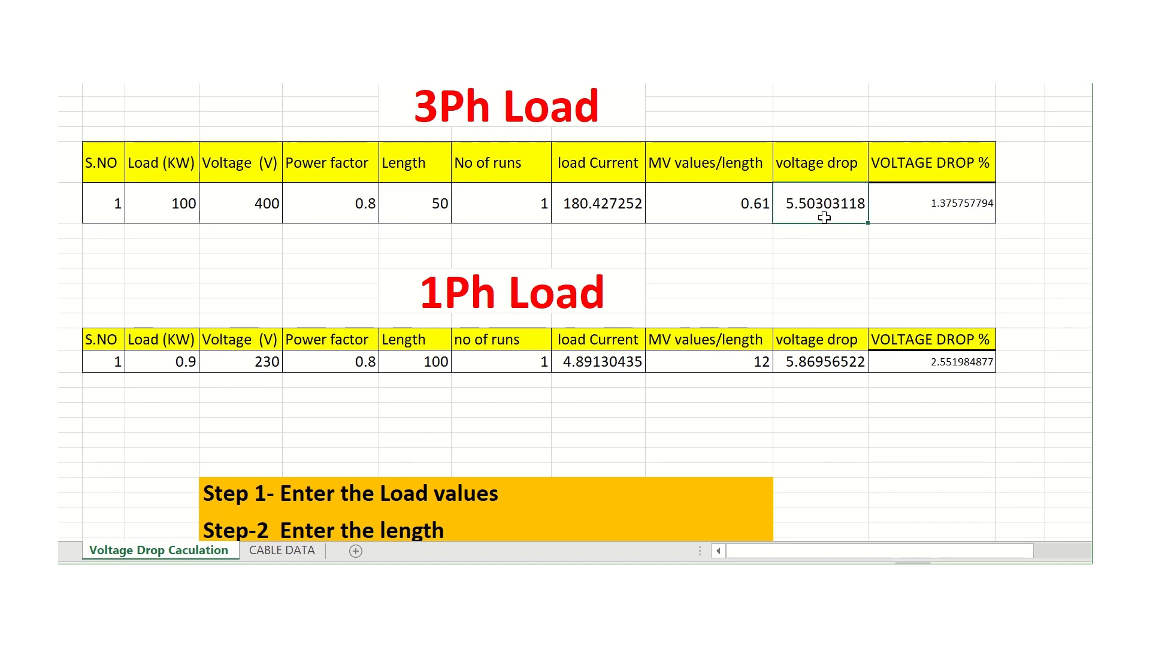
- Set the 3Ph load's MV value to 1.2, taken from the 4C 35 mm2 XLPE/SWA/PVC/Cu row of the cable data
left_click(748, 217)
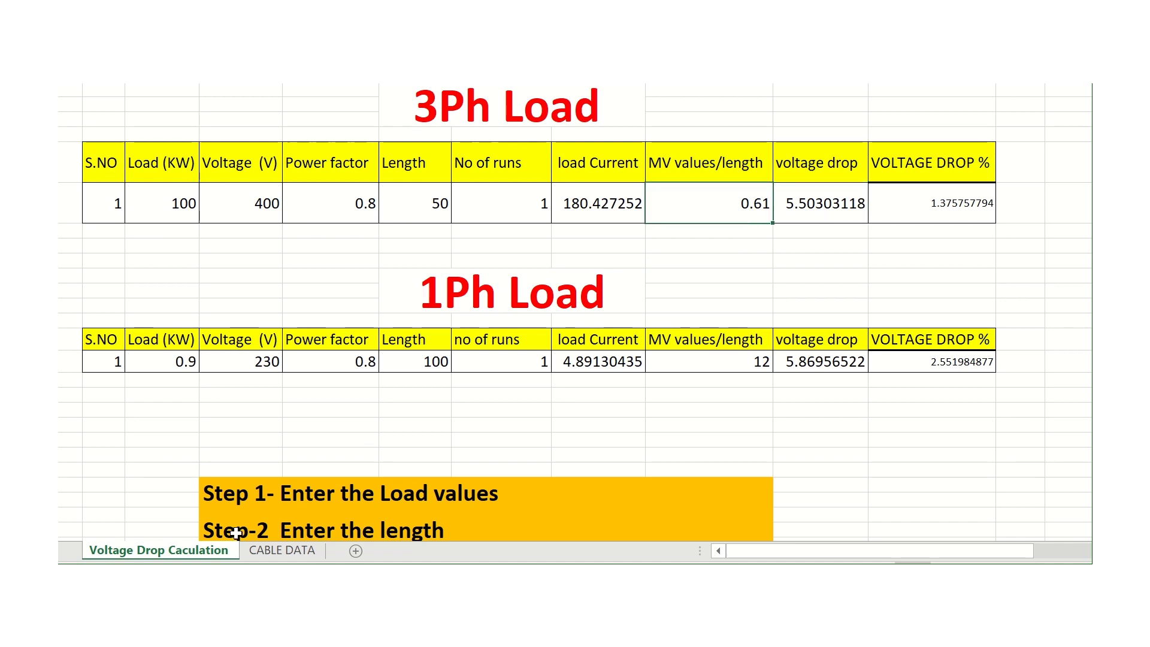
left_click(282, 550)
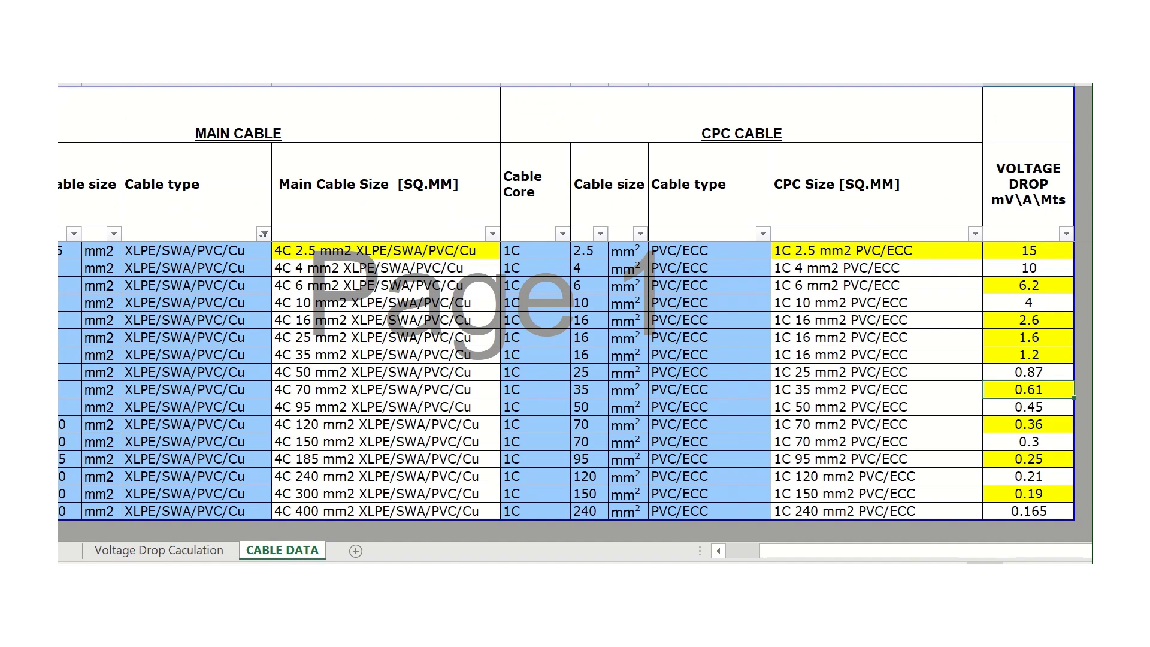
left_click(60, 354)
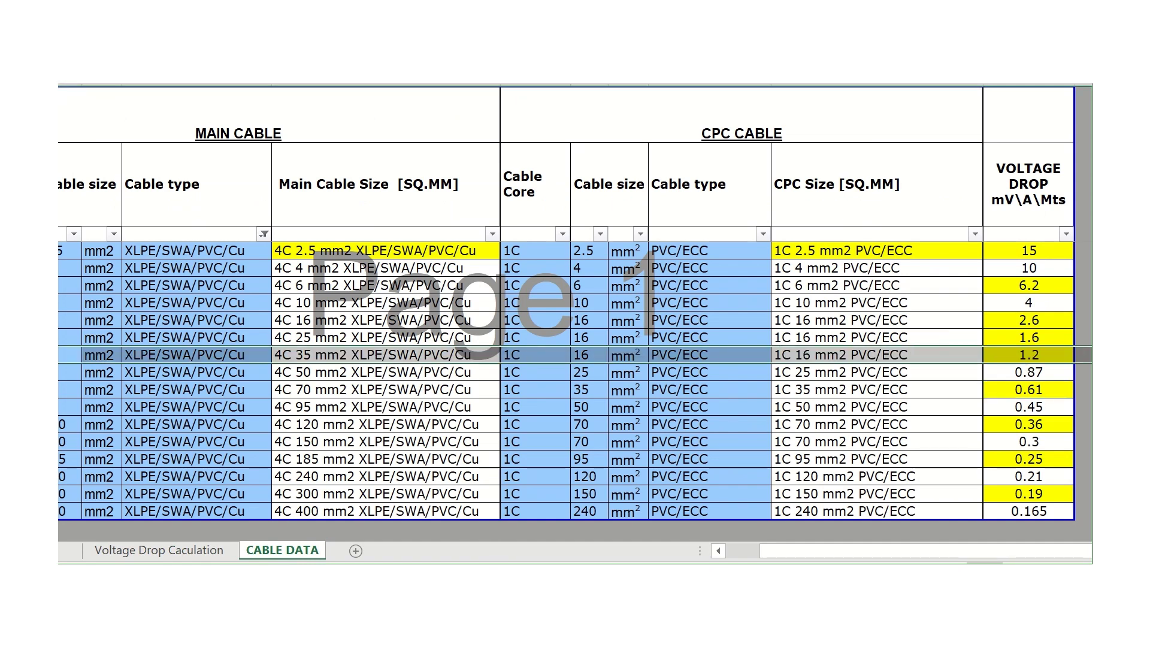
left_click(220, 547)
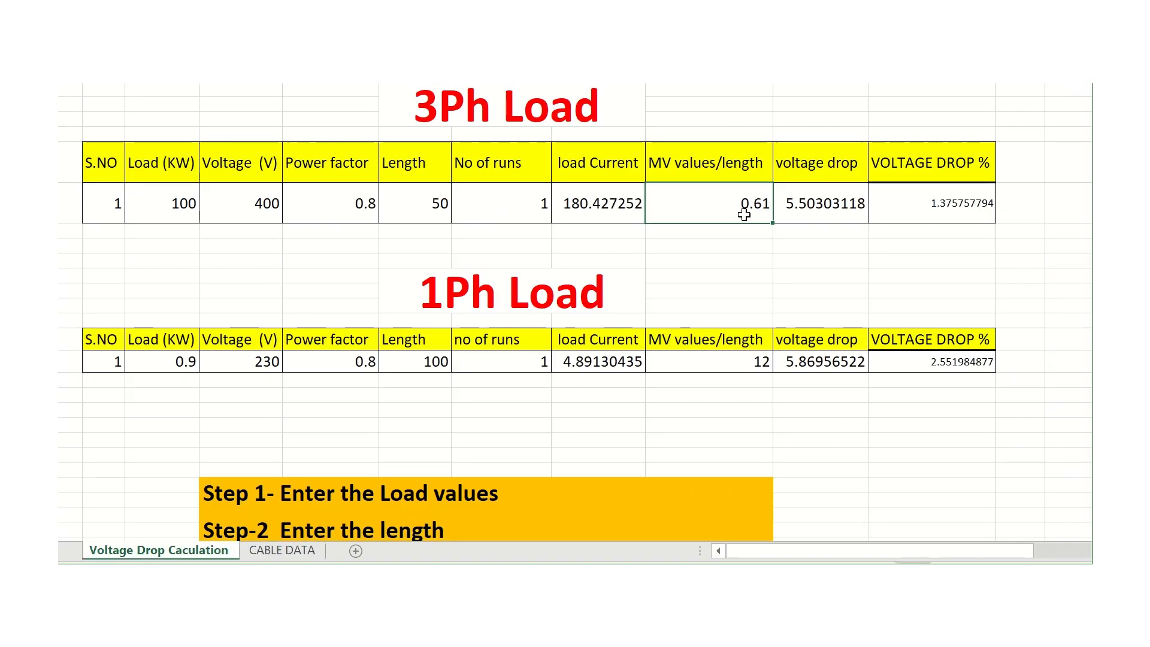
type("1.2")
left_click(742, 249)
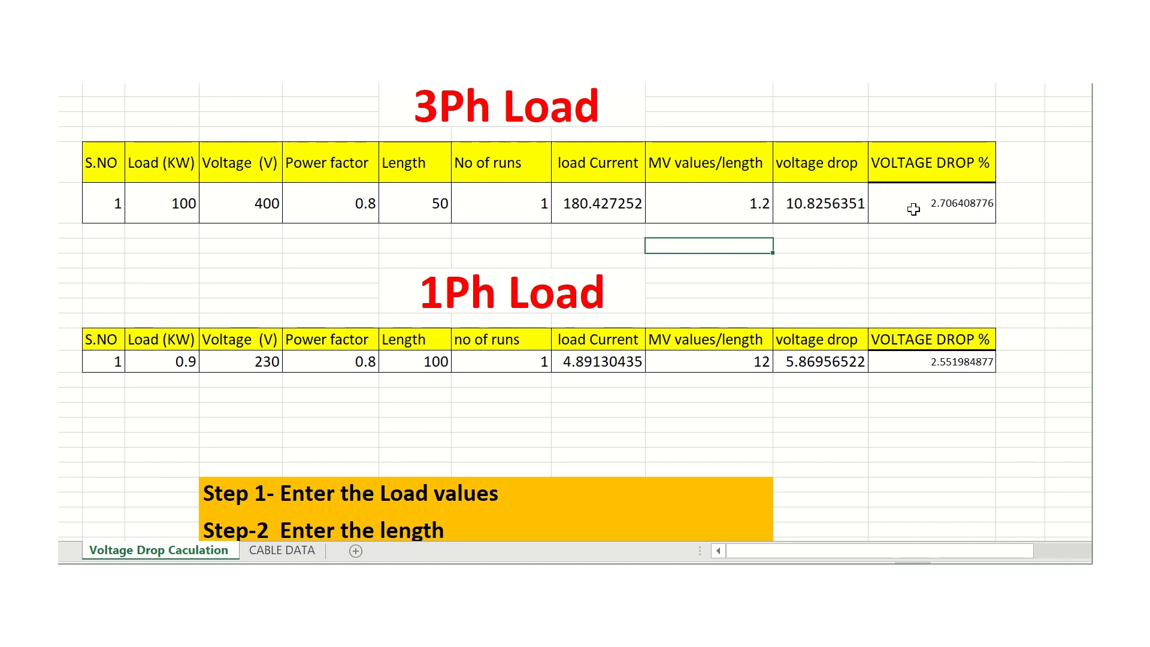
- Set the 3Ph load to 500 kW and its cable length to 120
left_click(427, 205)
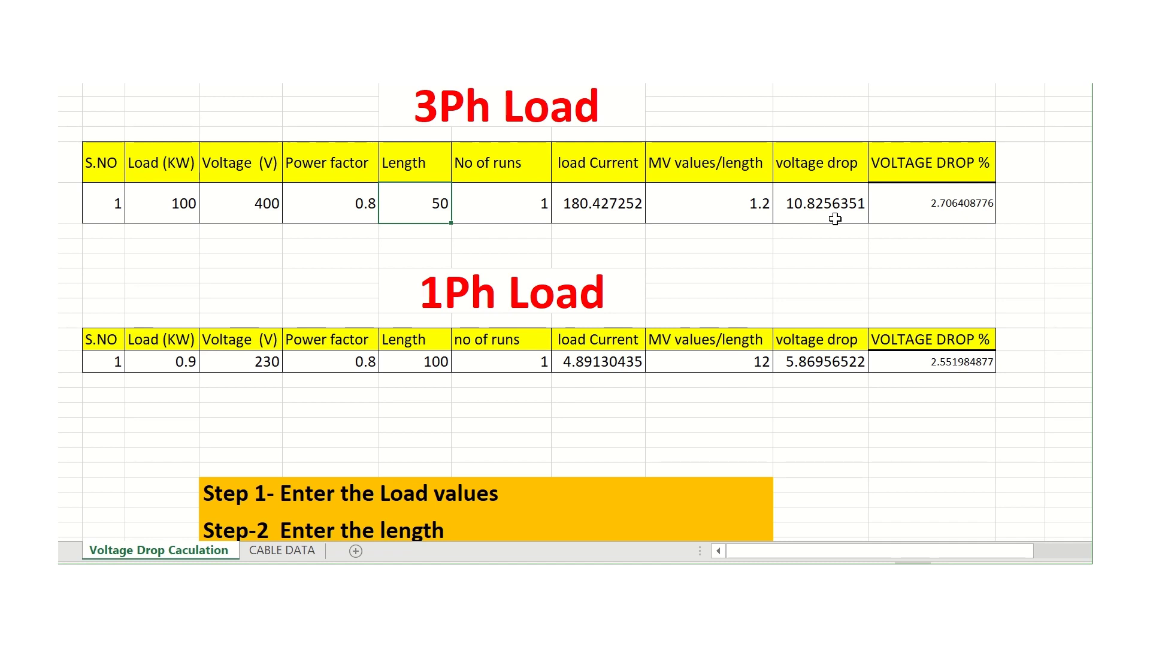
left_click(170, 208)
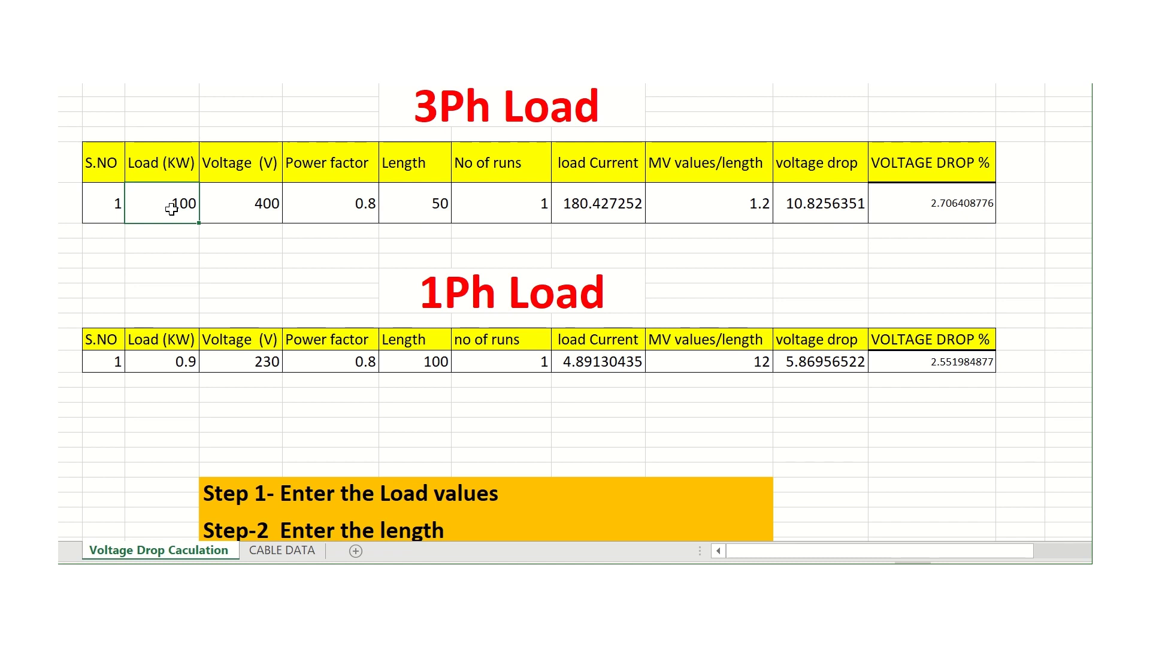
type("500")
left_click(220, 242)
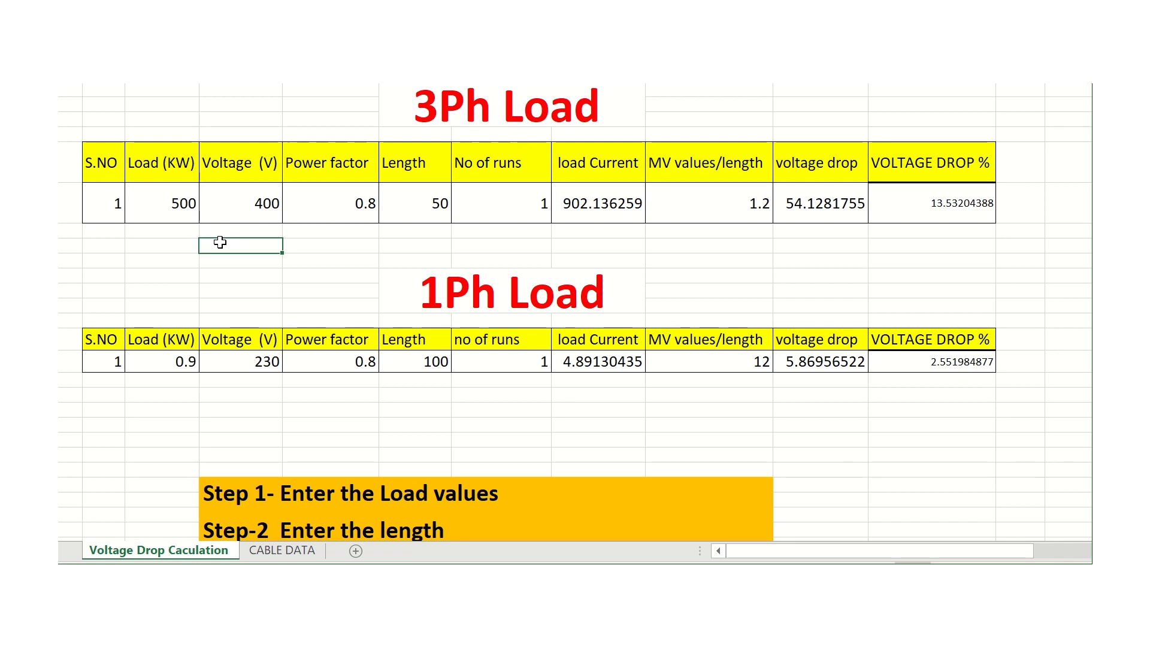
left_click(422, 215)
type("120")
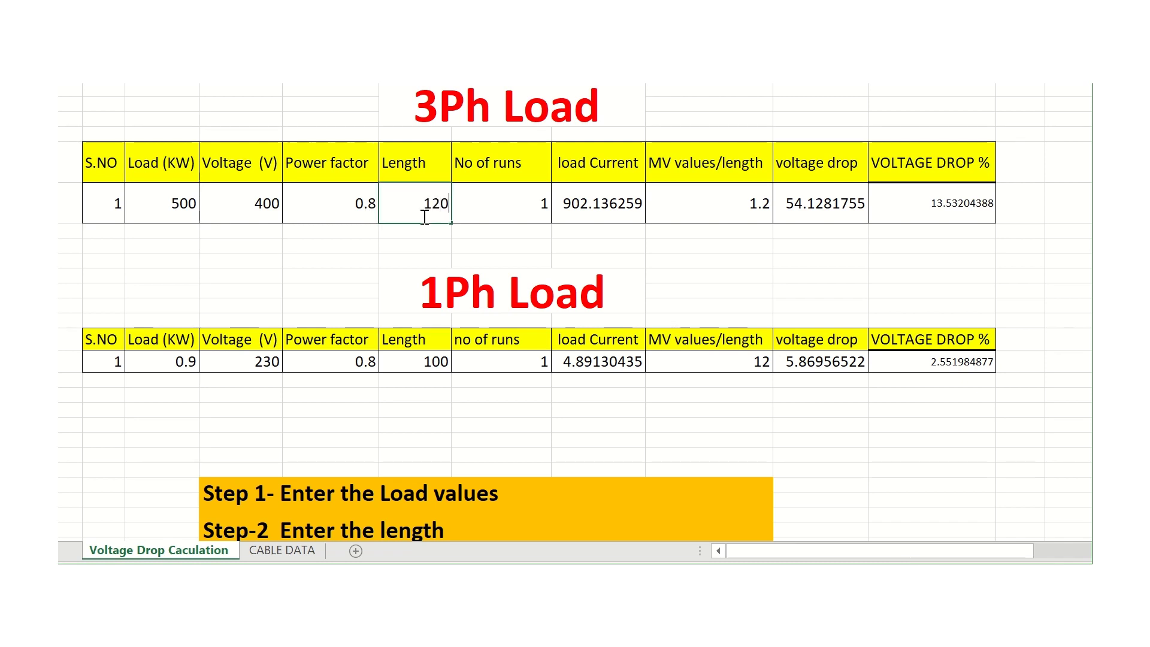
left_click(487, 242)
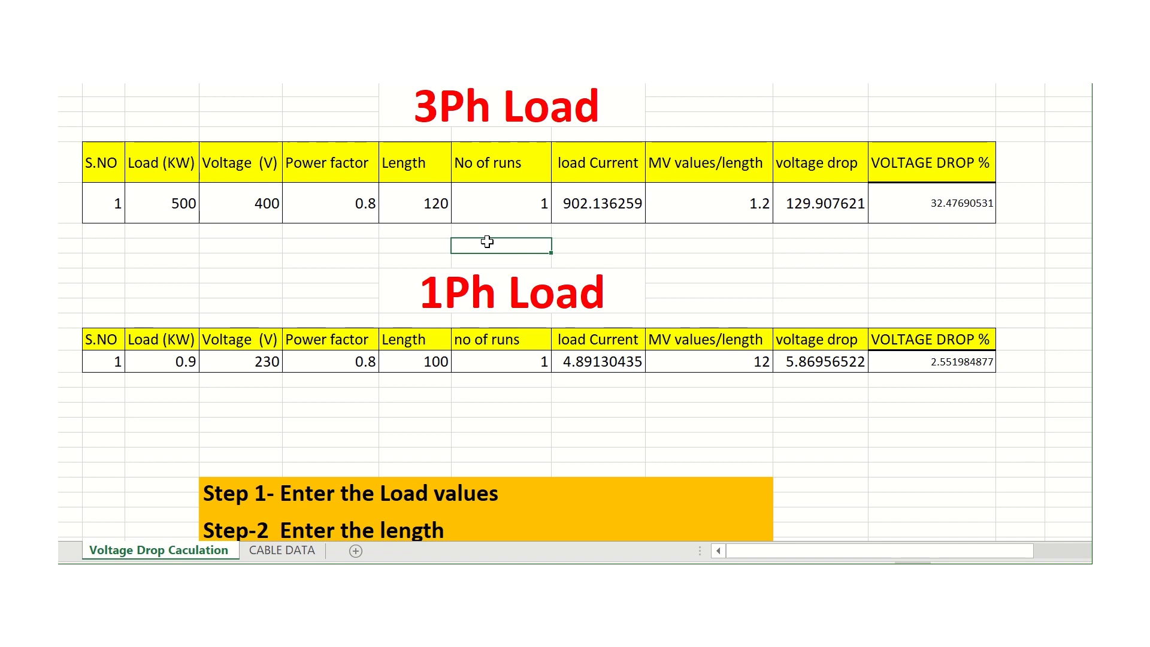
- Set the 3Ph load's MV value to 0.25 from the 4C 185 mm2 XLPE/SWA/PVC/Cu cable row, and check the voltage drop percentage
left_click(739, 207)
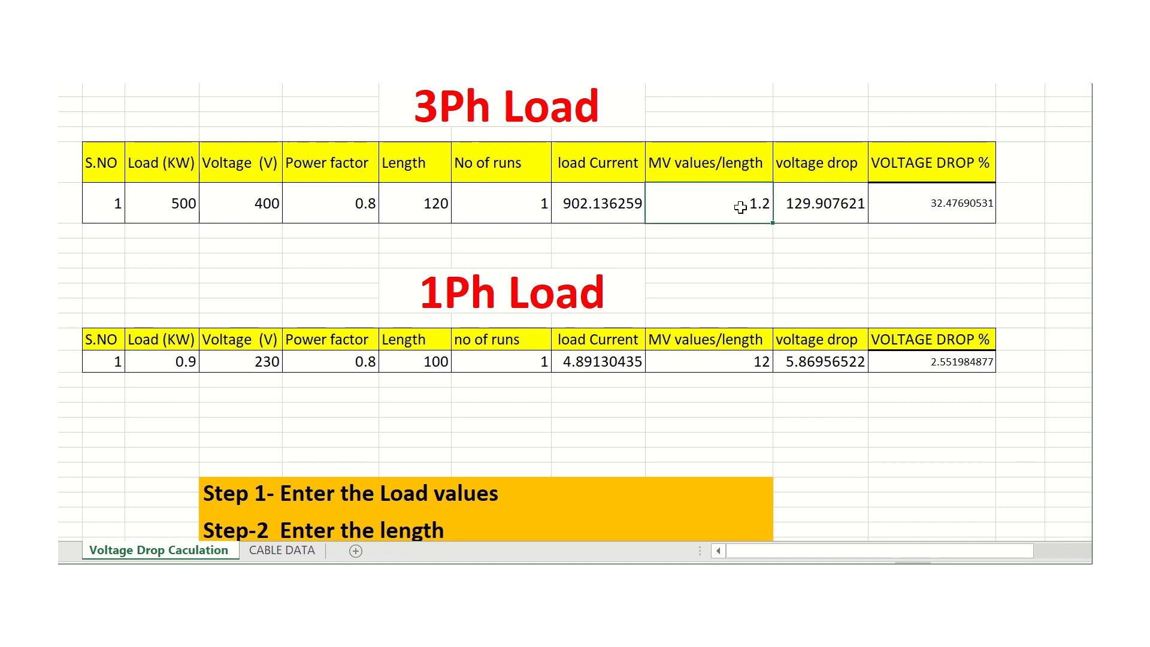
left_click(303, 549)
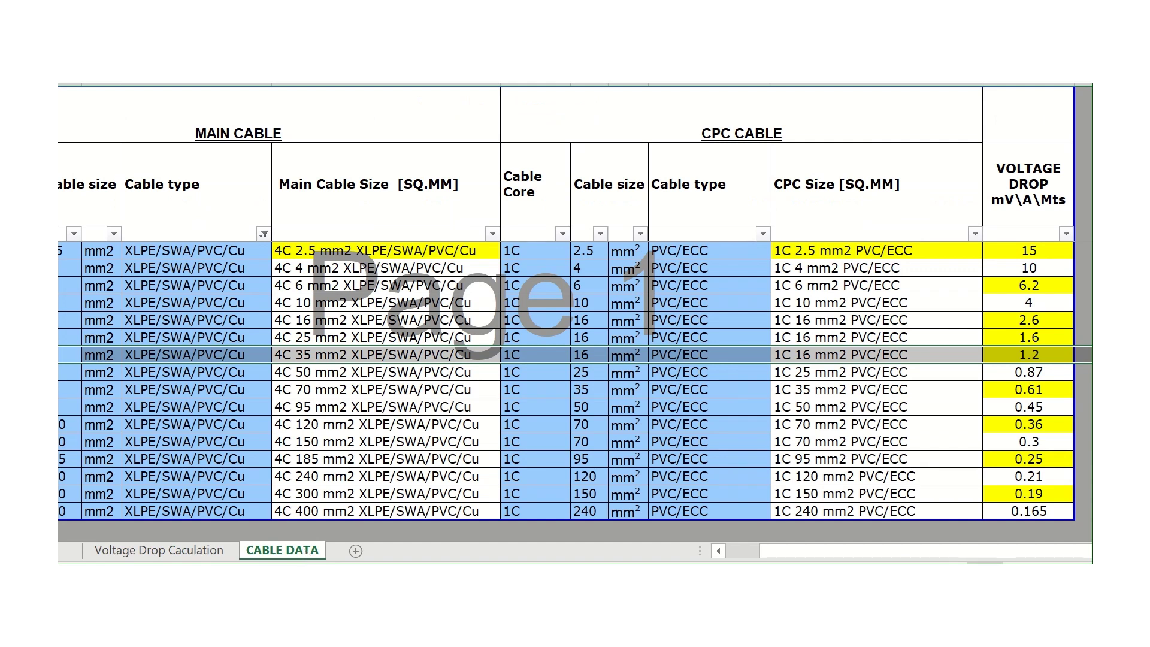
left_click(575, 459)
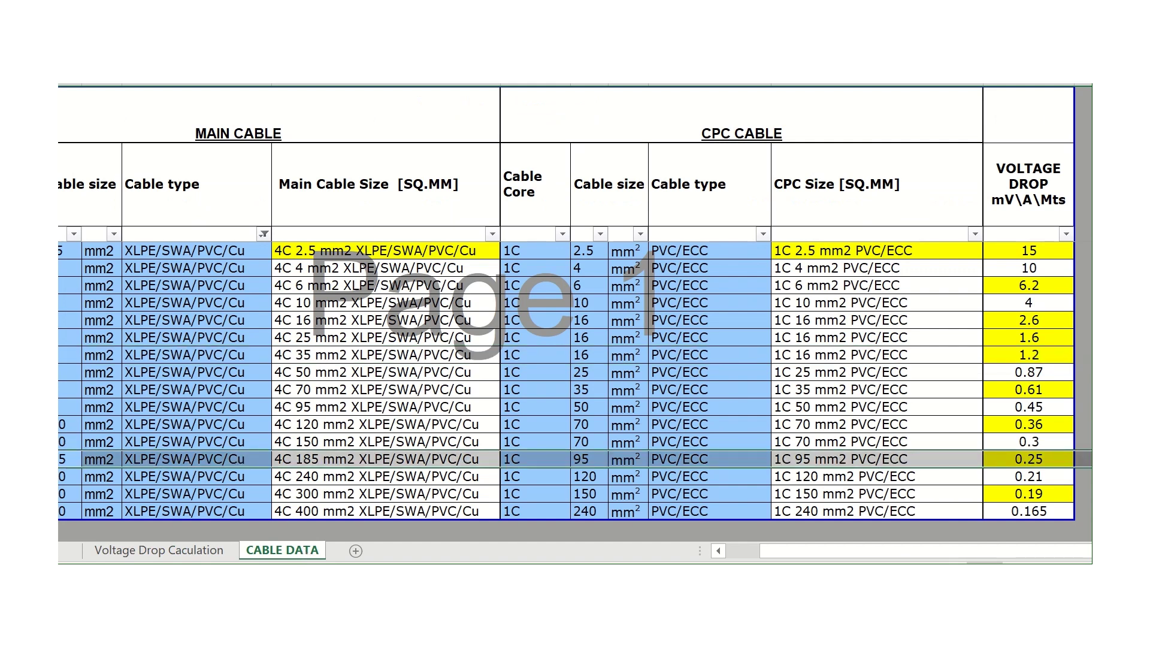
left_click(93, 548)
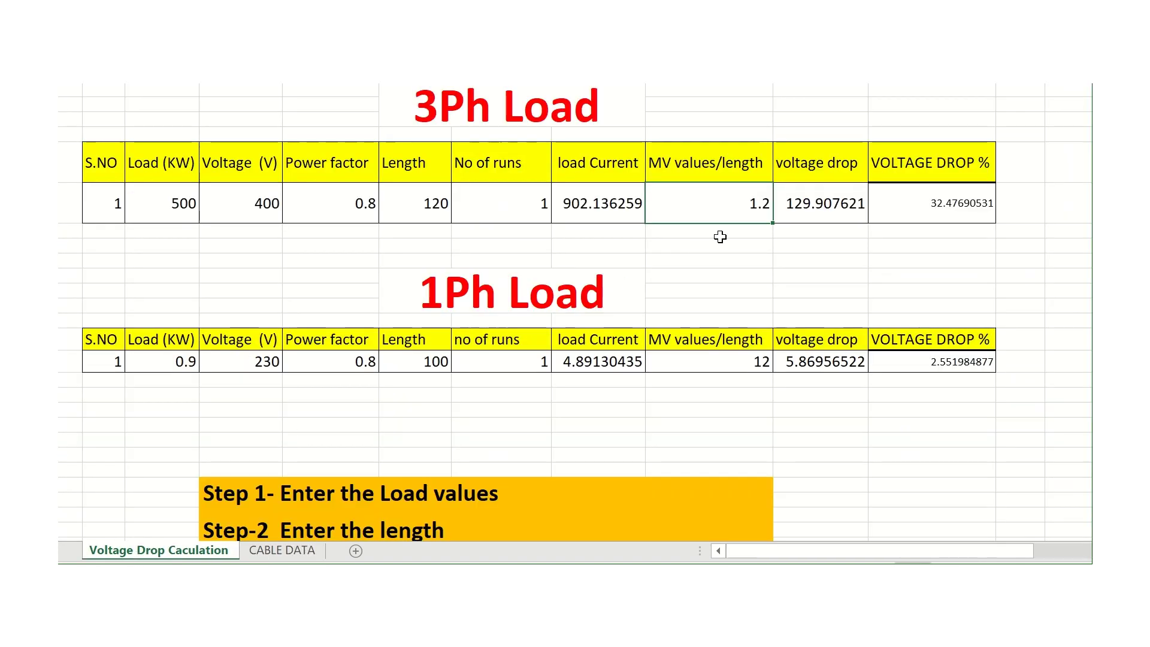
type("0.25")
left_click(769, 276)
left_click(828, 213)
left_click(940, 195)
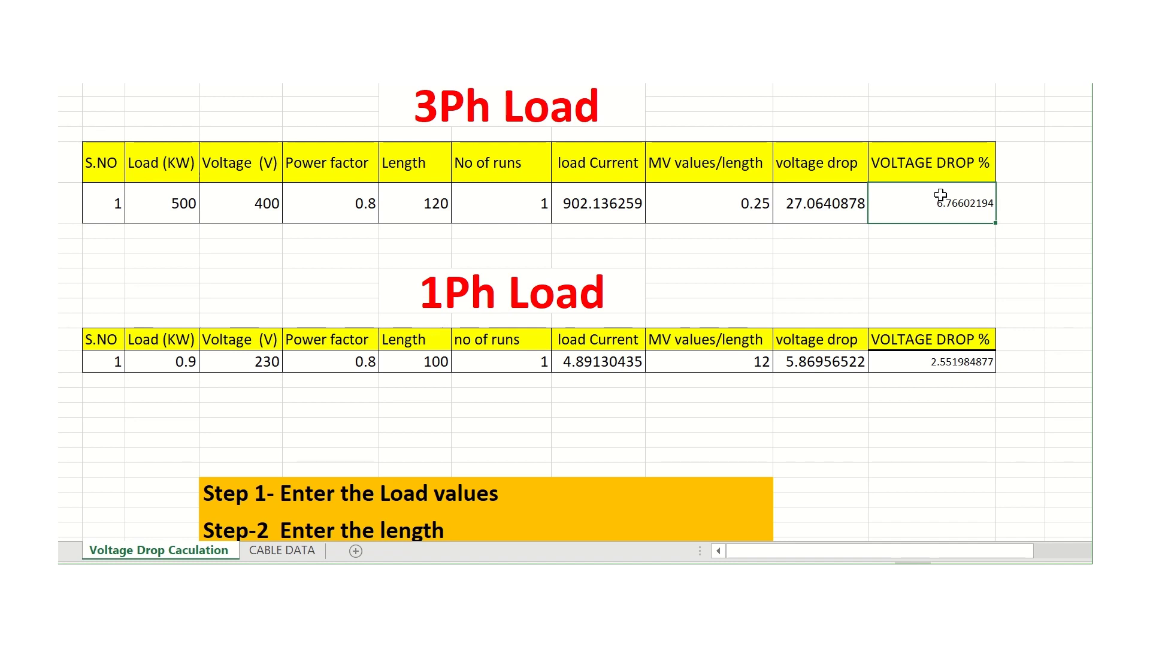
- Set the 3Ph load's number of runs to 2 and review its load and length entries
left_click(535, 209)
type("2")
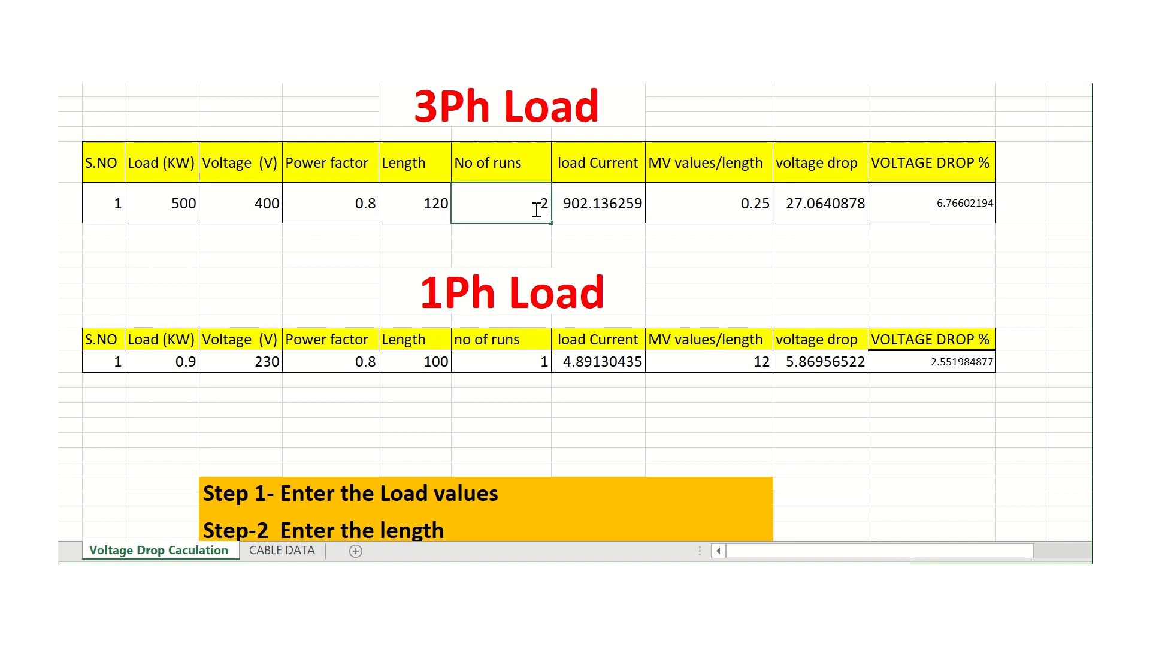
left_click(566, 241)
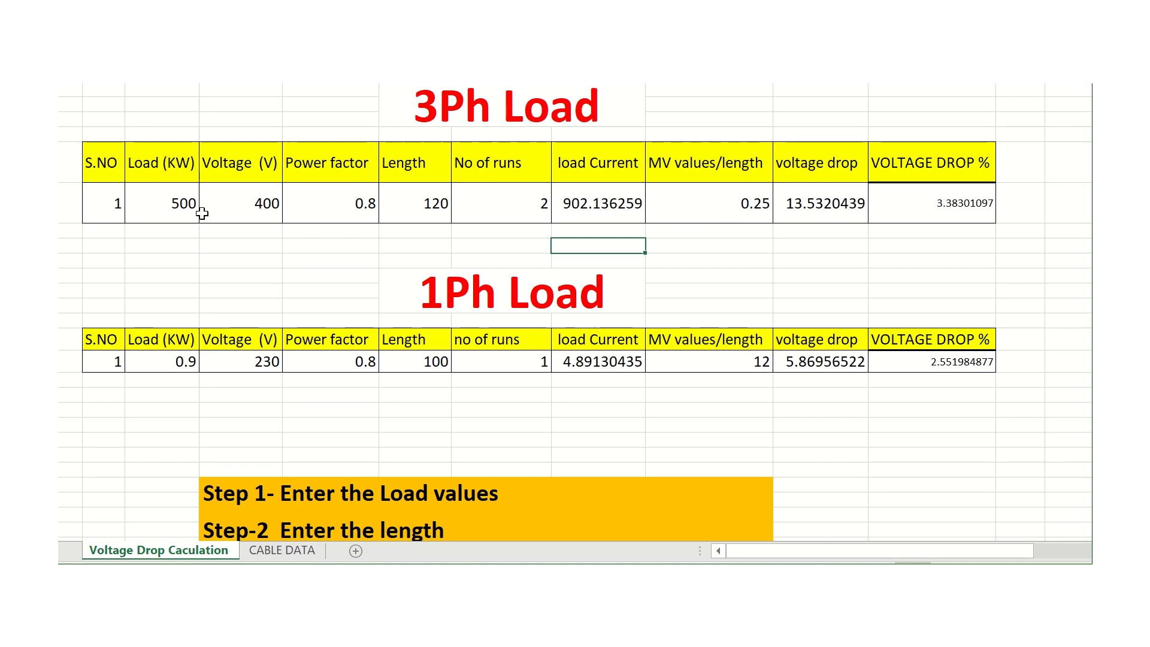
left_click(176, 208)
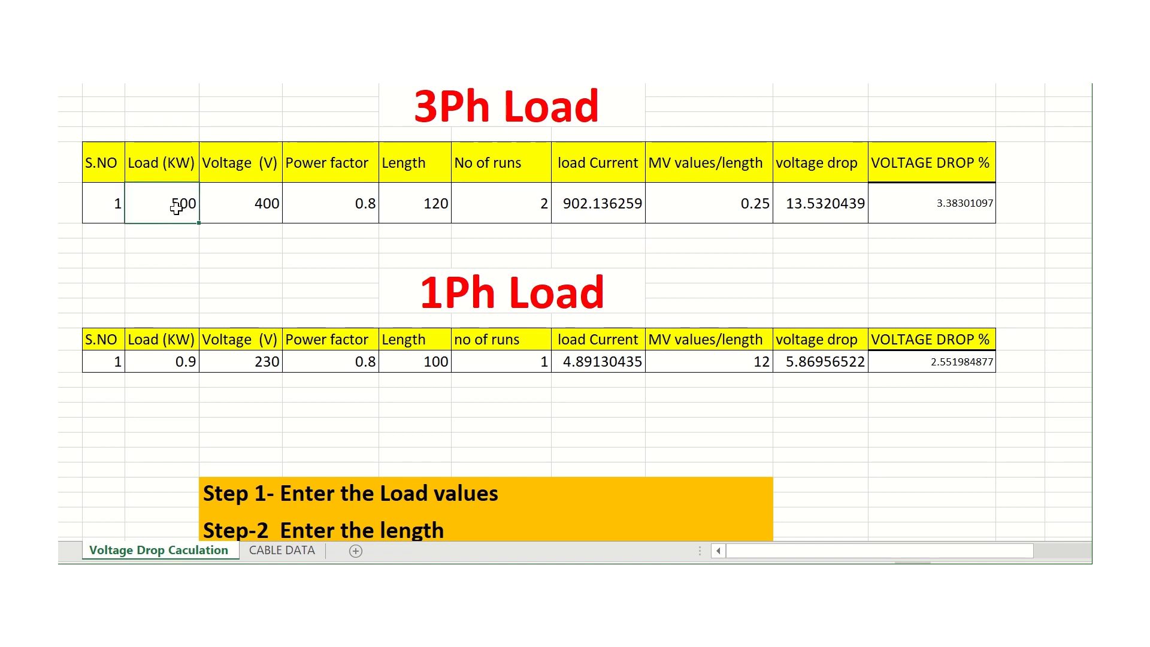
left_click(441, 204)
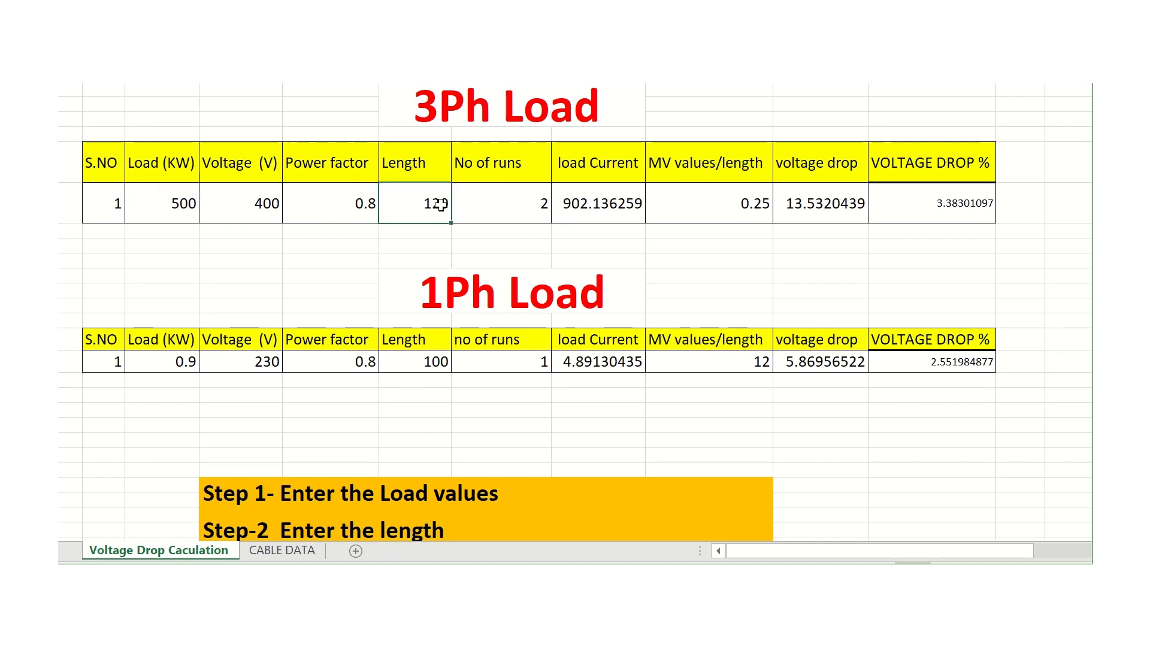